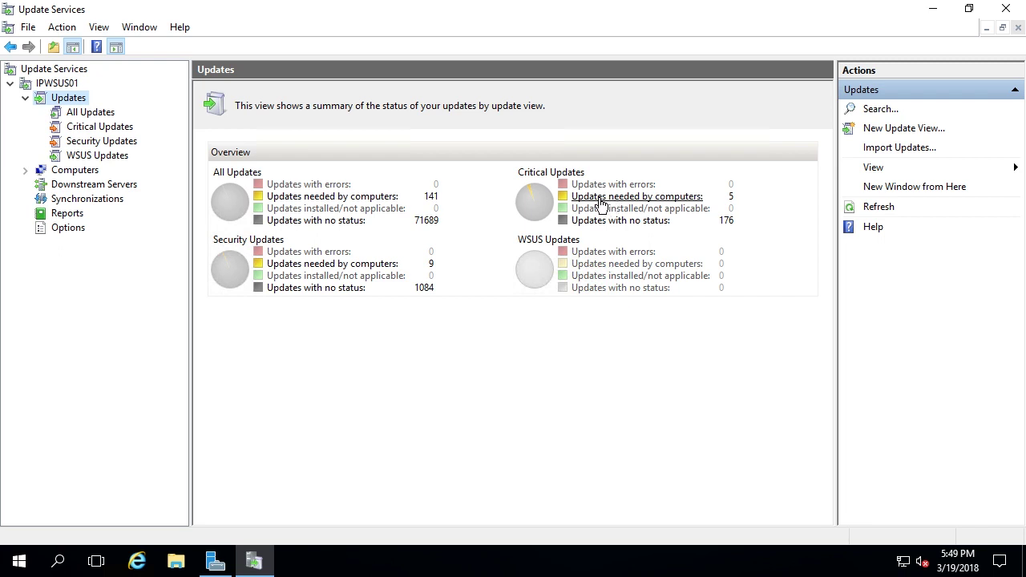
# List the critical updates needed by computers, select all of them and start their approval.
pyautogui.click(601, 197)
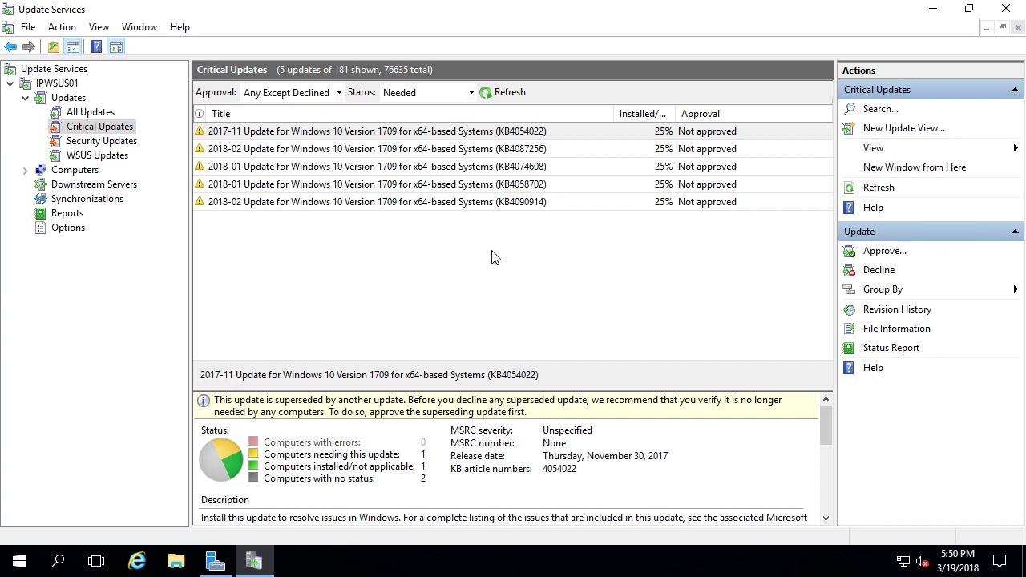
pyautogui.hotkey('ctrl', 'a')
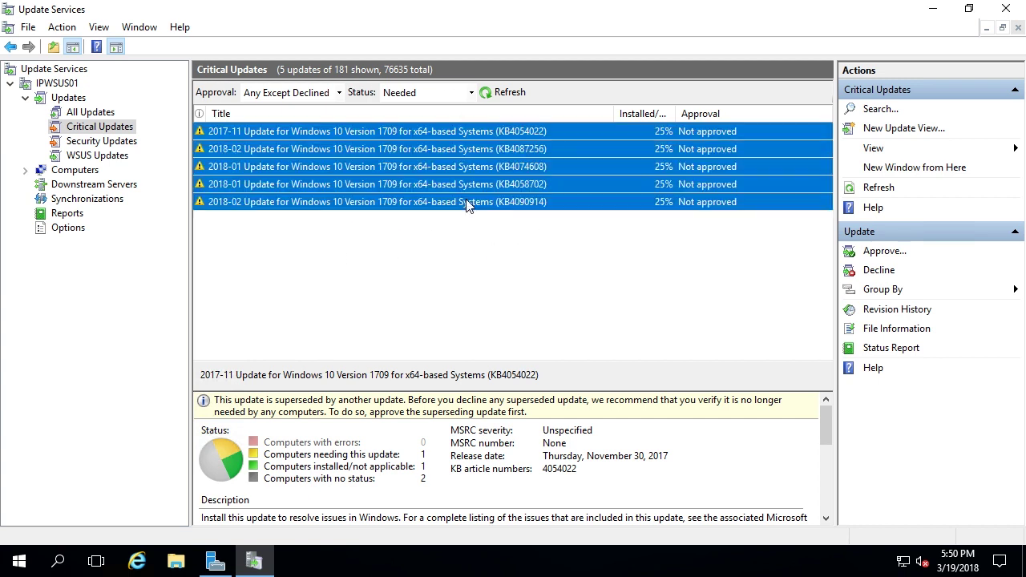
pyautogui.rightClick(480, 133)
pyautogui.click(527, 145)
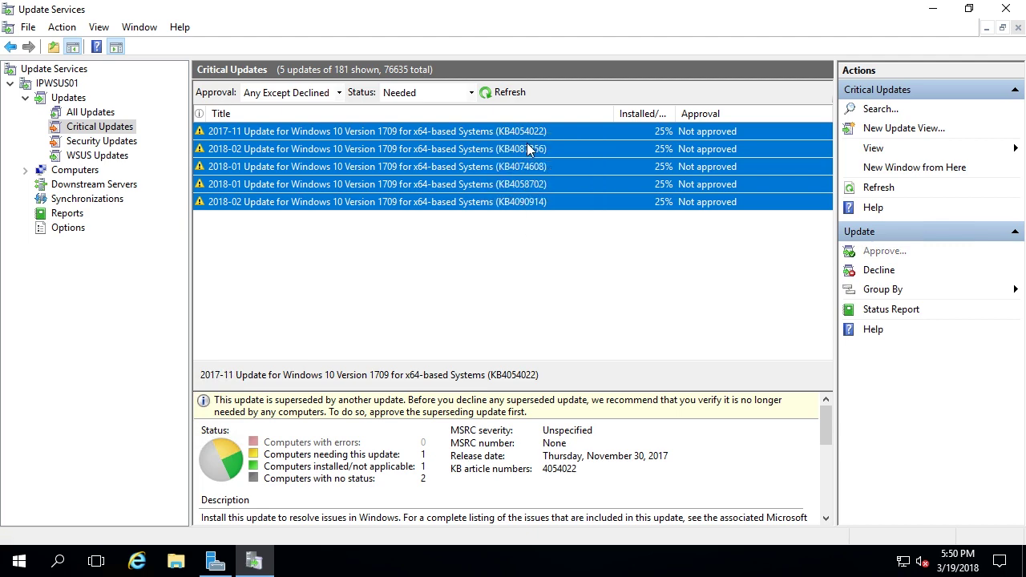
# Approve the selected critical updates for install on the Windows10 and NonDomain computer groups and close the progress report.
pyautogui.click(331, 311)
pyautogui.click(291, 324)
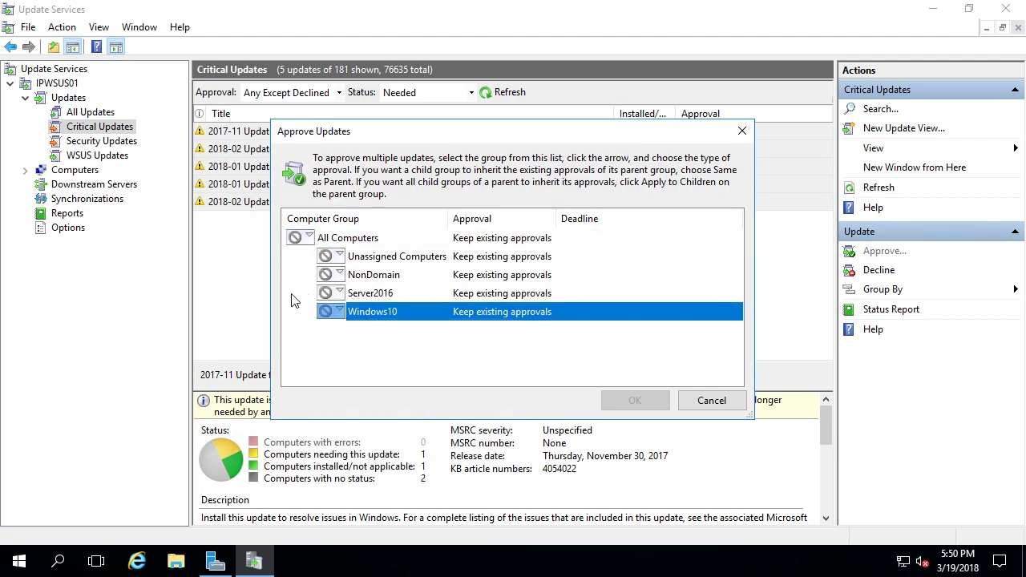
pyautogui.click(339, 313)
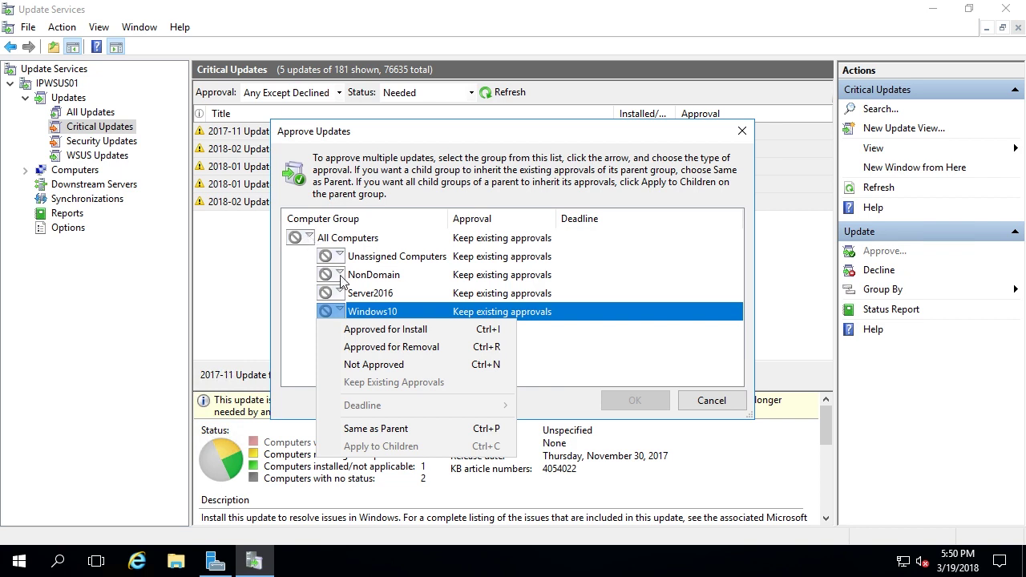
pyautogui.click(359, 332)
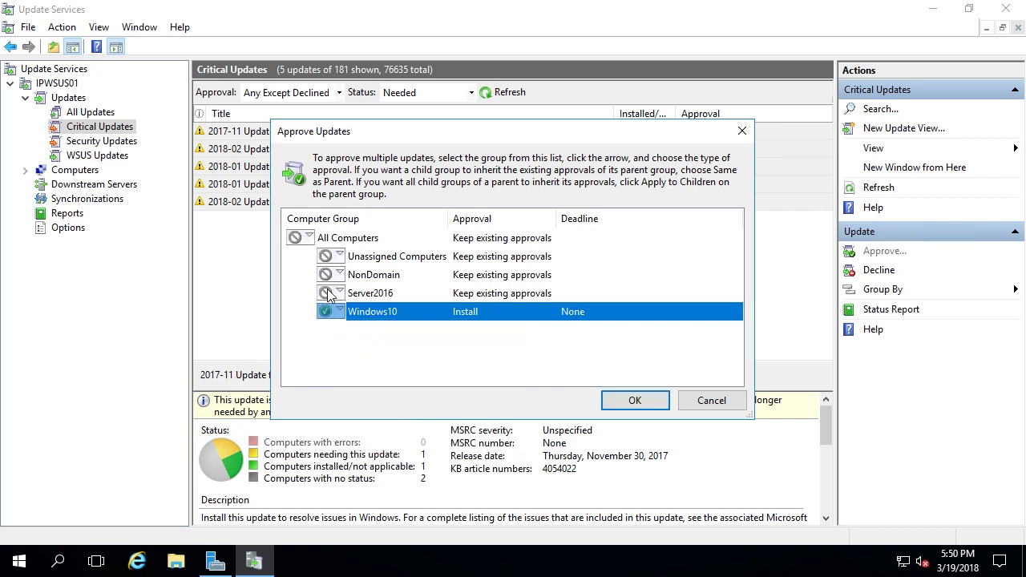
pyautogui.click(335, 275)
pyautogui.click(353, 298)
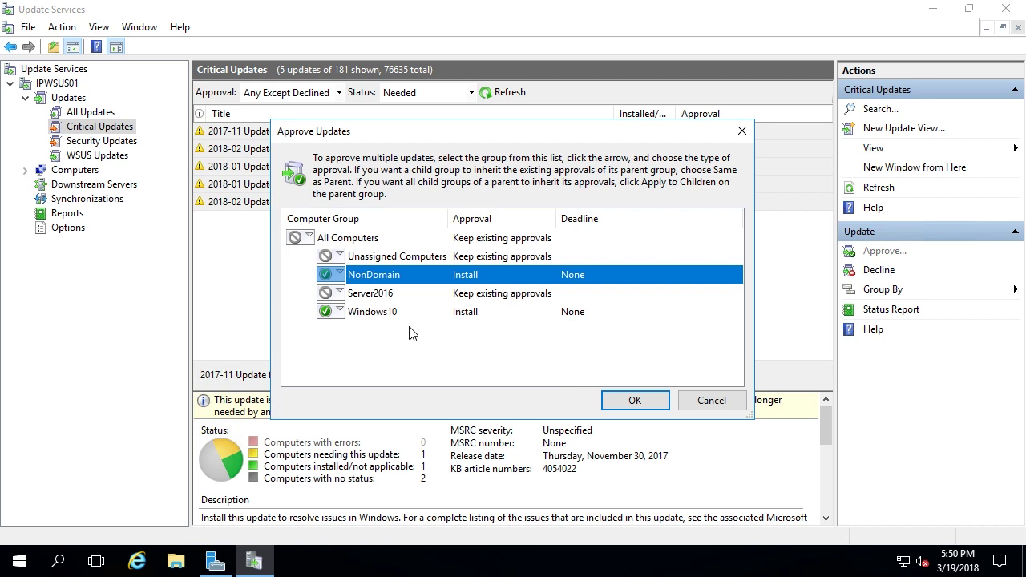
pyautogui.click(633, 401)
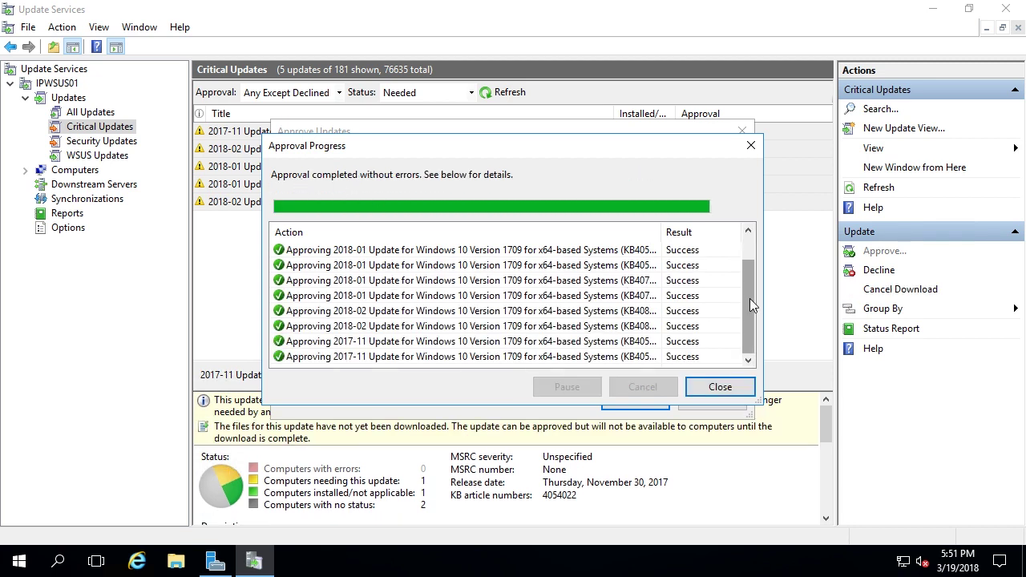
pyautogui.moveTo(750, 314); pyautogui.dragTo(744, 369)
pyautogui.click(727, 389)
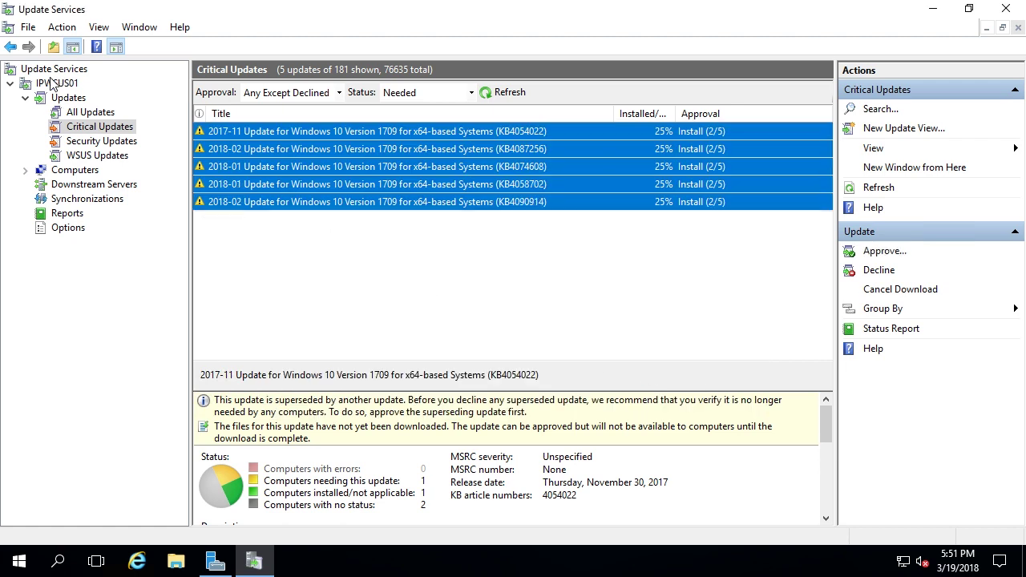
# Check the download status in the IPWSUS01 server overview and refresh it.
pyautogui.click(50, 83)
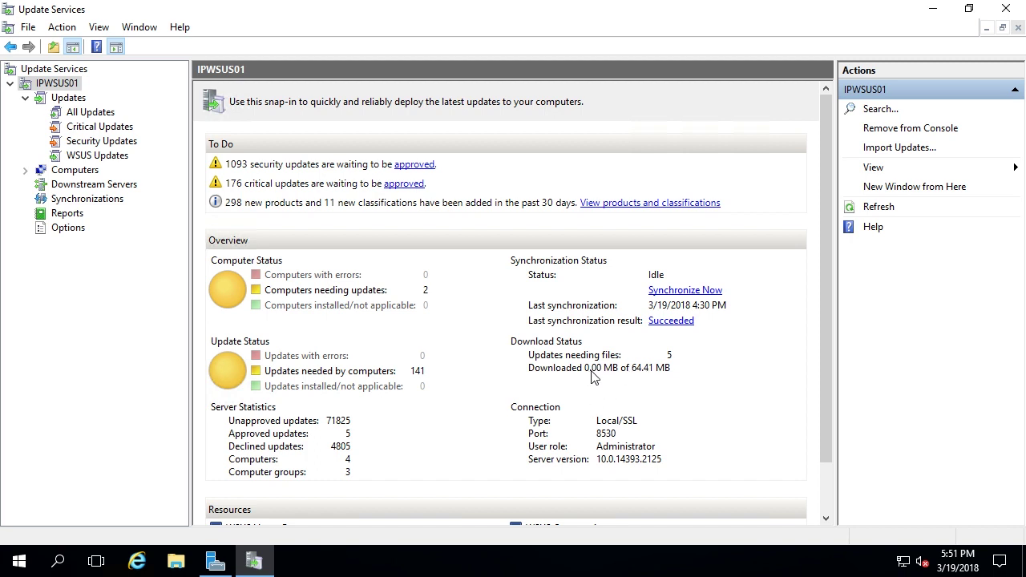
pyautogui.click(884, 208)
# List the security updates needed by computers, select all of them and start their approval.
pyautogui.click(77, 99)
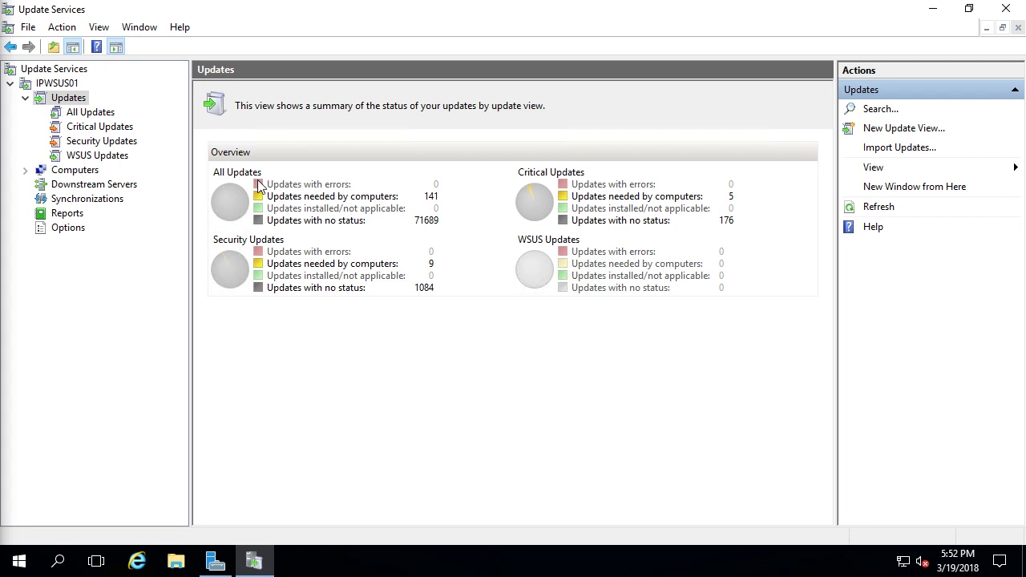
pyautogui.click(318, 266)
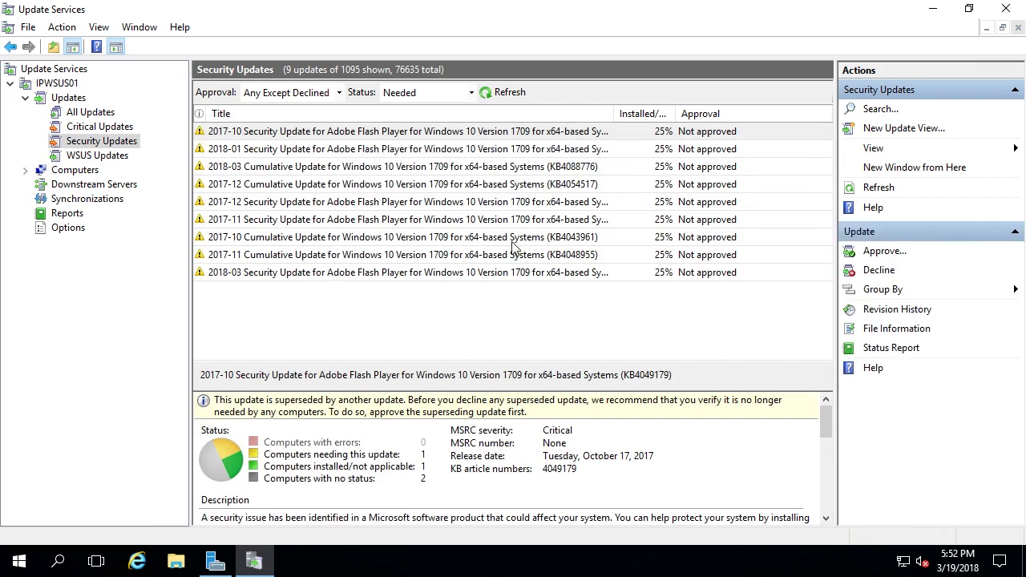
pyautogui.click(480, 297)
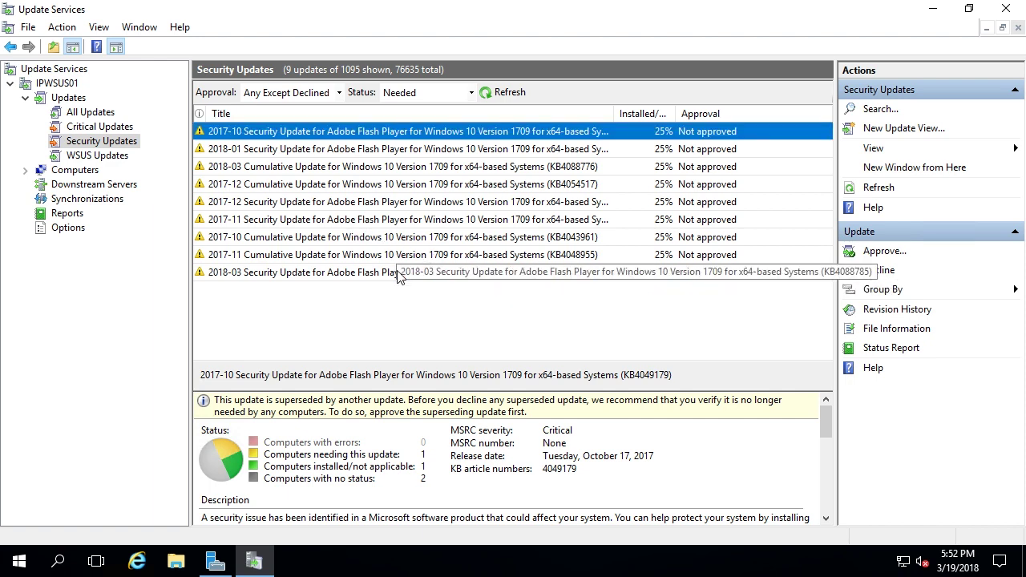
pyautogui.keyDown('shift'); pyautogui.click(400, 274); pyautogui.keyUp('shift')
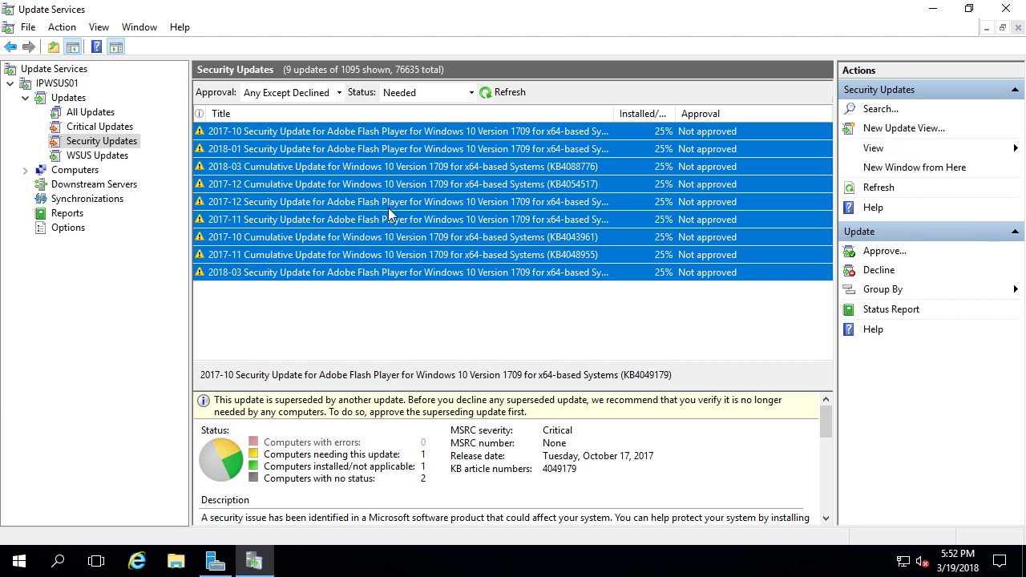
pyautogui.rightClick(380, 180)
pyautogui.click(416, 192)
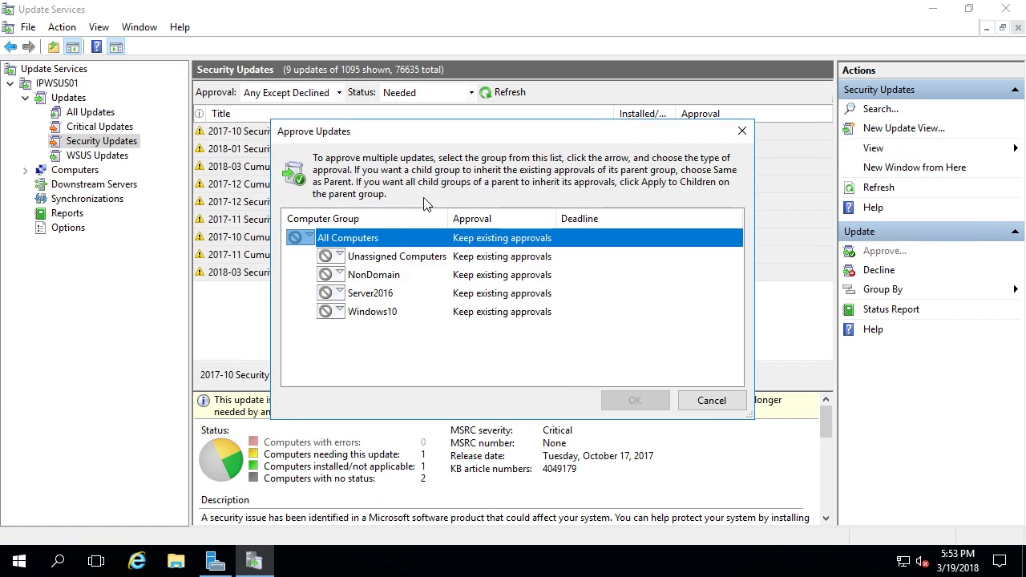
# Approve the selected security updates for install on the NonDomain and Windows10 computer groups and close the progress report.
pyautogui.click(334, 277)
pyautogui.click(346, 291)
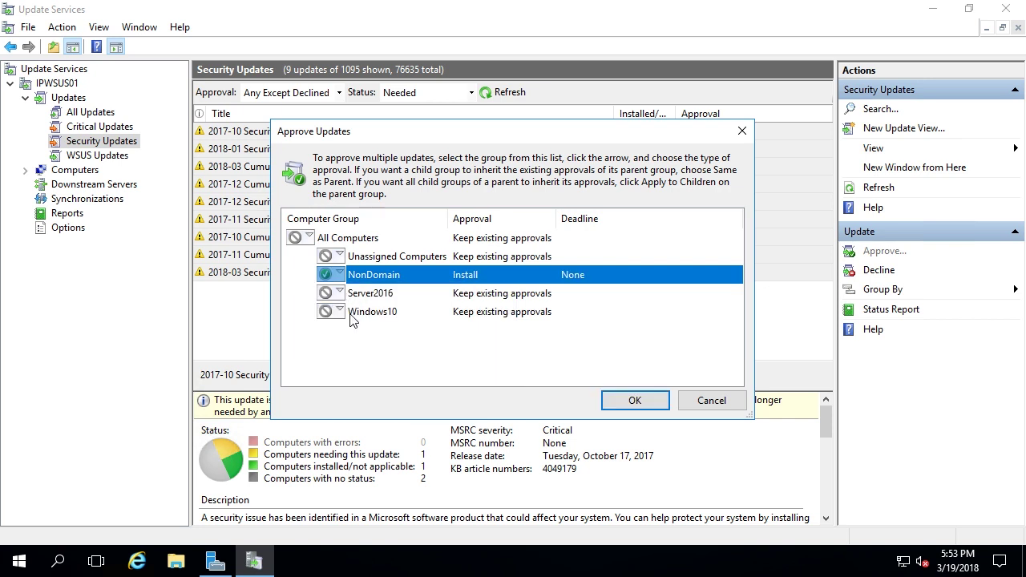
pyautogui.click(339, 312)
pyautogui.click(354, 330)
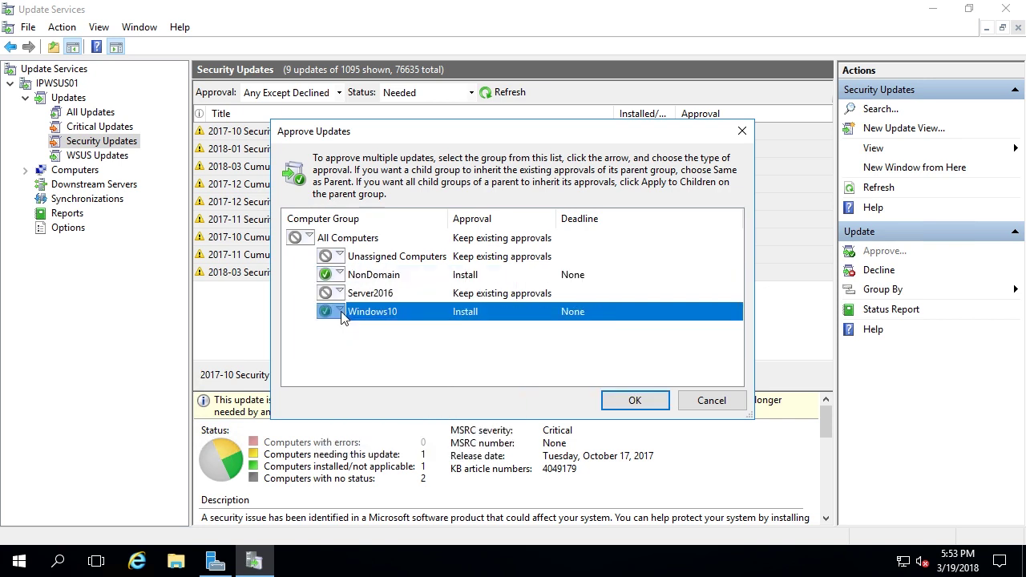
pyautogui.click(341, 313)
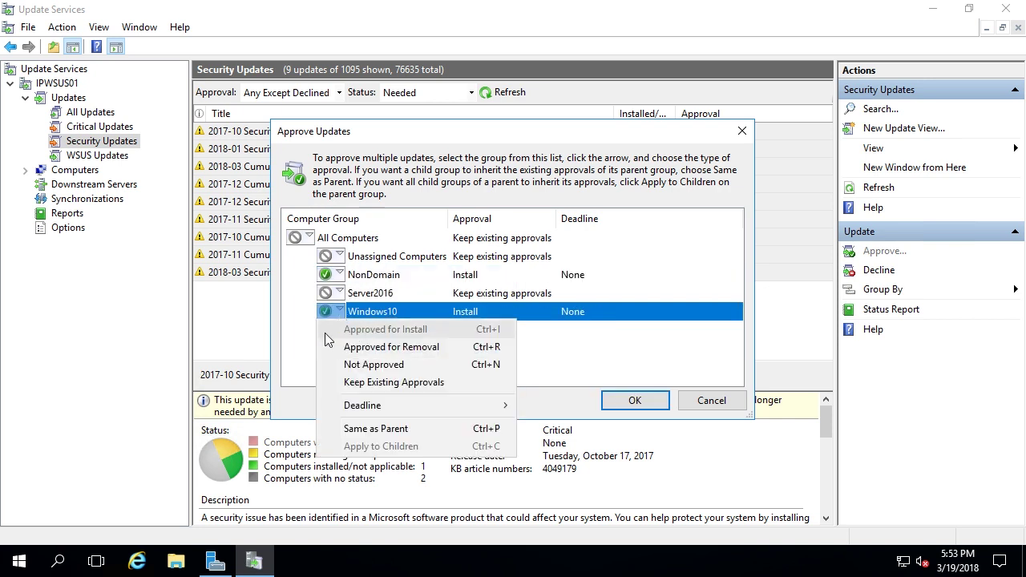
pyautogui.click(640, 399)
pyautogui.click(637, 402)
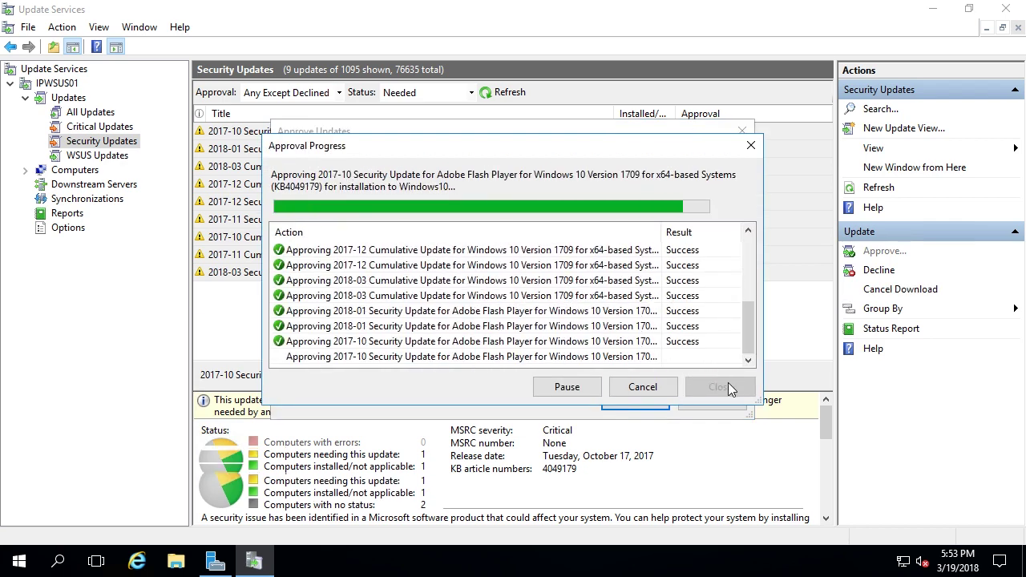
pyautogui.click(724, 388)
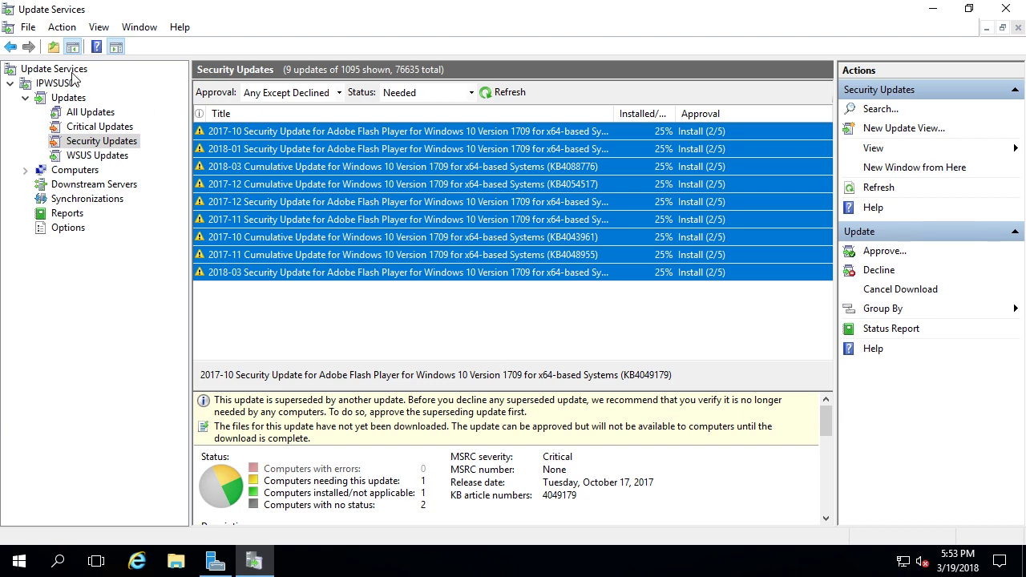
# List all updates needed by computers and start the approval of Microsoft Silverlight (KB3056819).
pyautogui.click(69, 98)
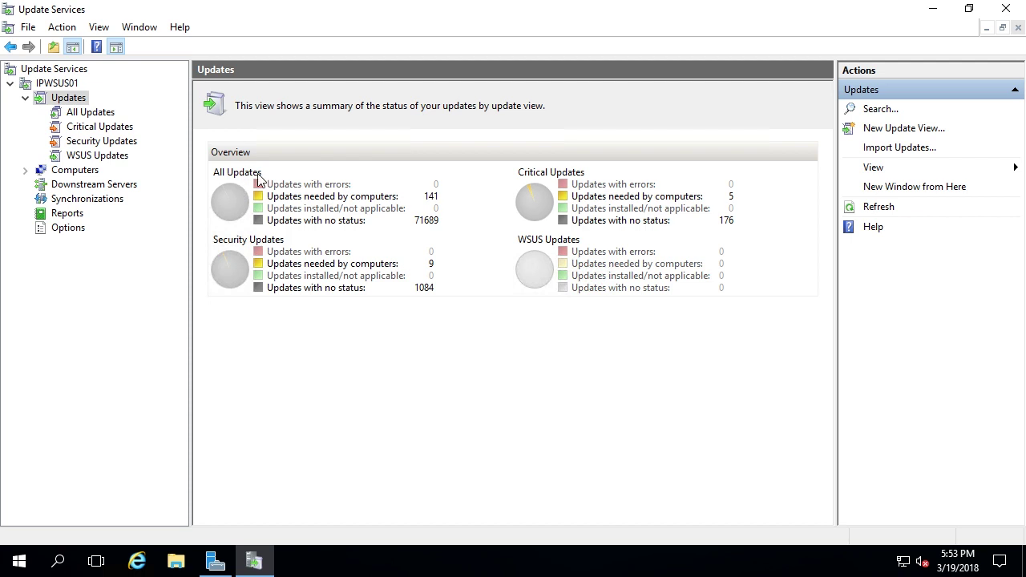
pyautogui.click(361, 199)
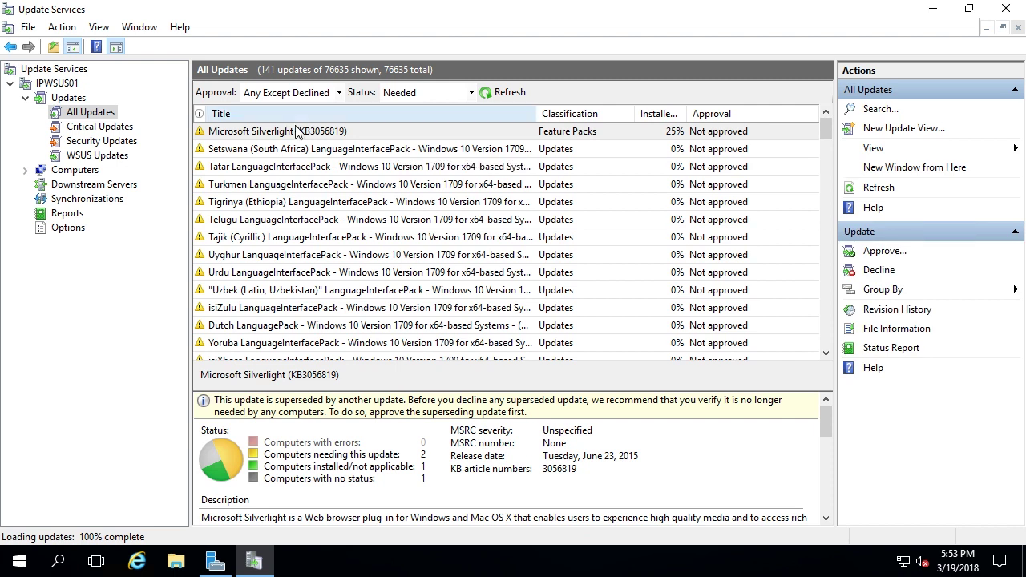
pyautogui.click(302, 135)
pyautogui.rightClick(305, 136)
pyautogui.click(336, 149)
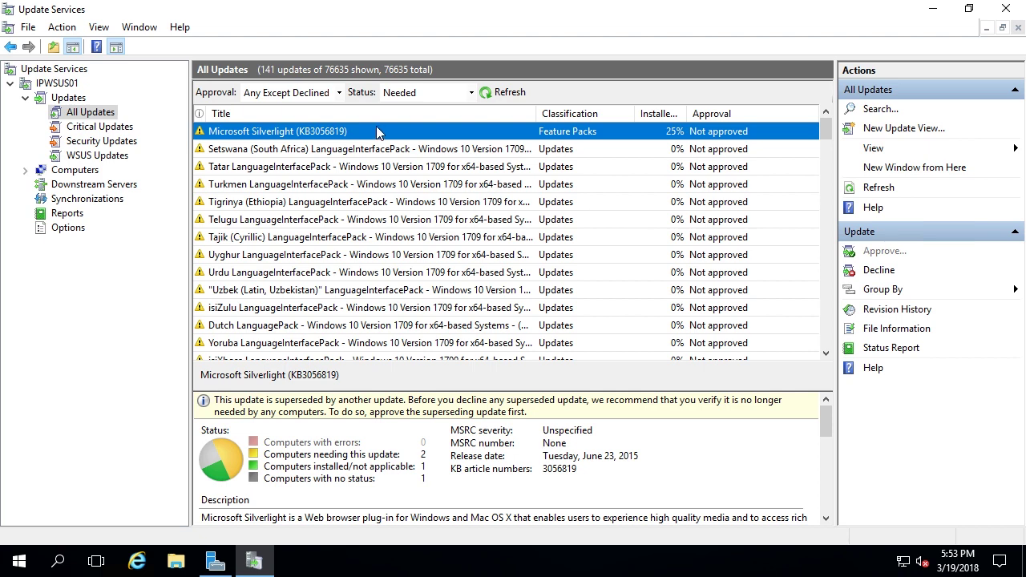
# Approve Microsoft Silverlight for install on All Computers, accepting its license terms, and close the progress report.
pyautogui.click(308, 216)
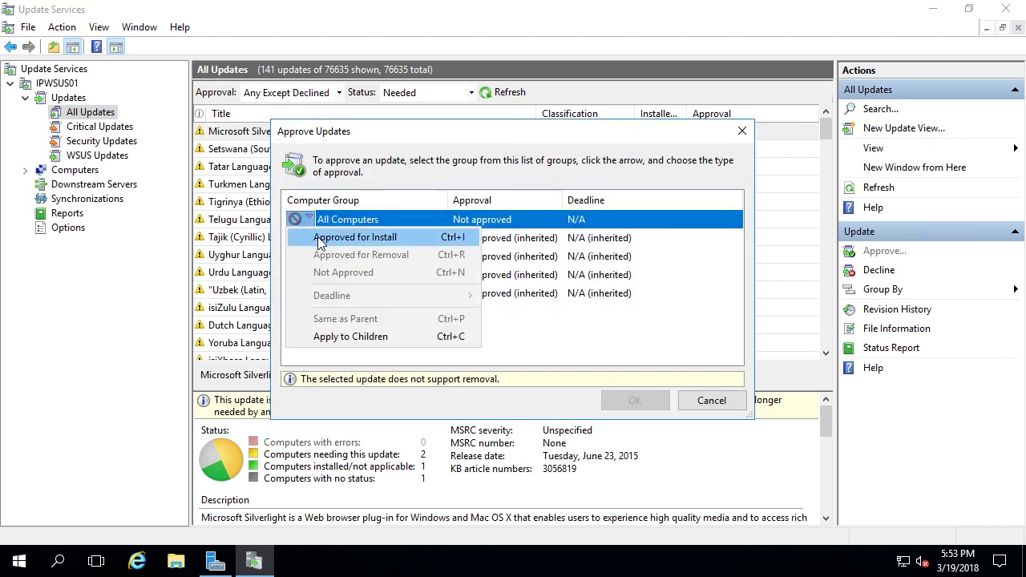
pyautogui.click(356, 233)
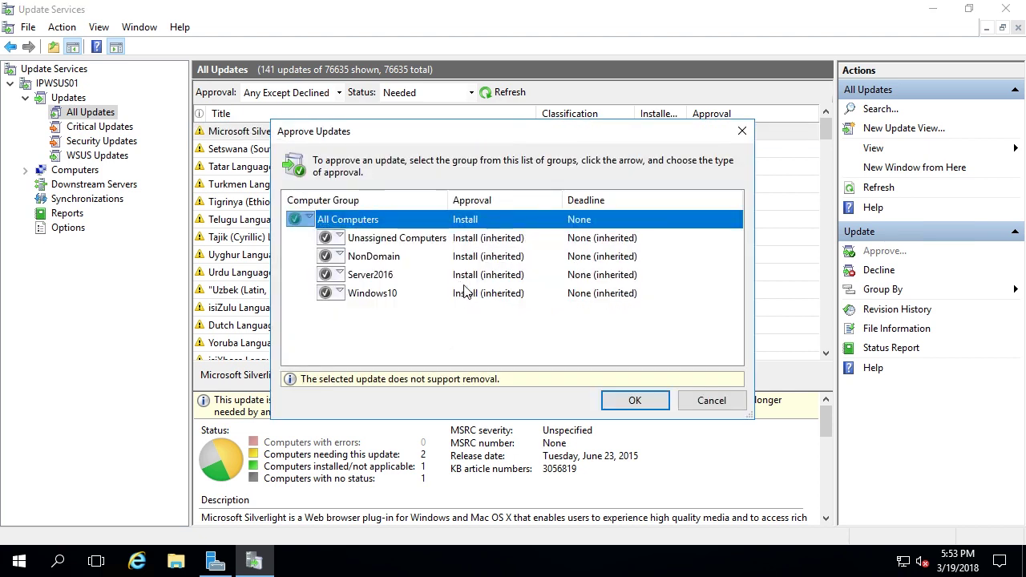
pyautogui.click(633, 402)
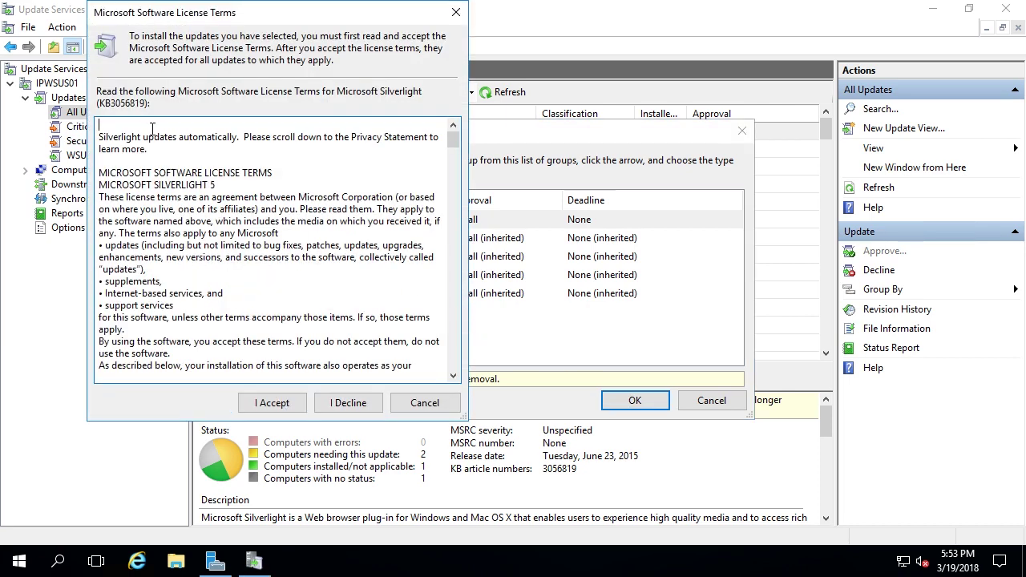
pyautogui.moveTo(101, 140); pyautogui.dragTo(260, 163)
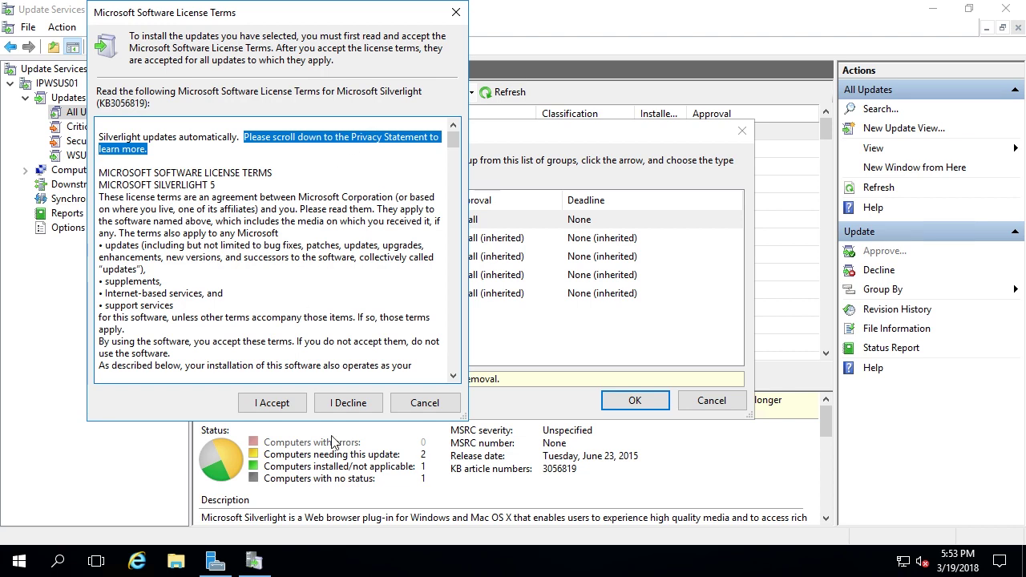
pyautogui.click(272, 402)
pyautogui.click(304, 403)
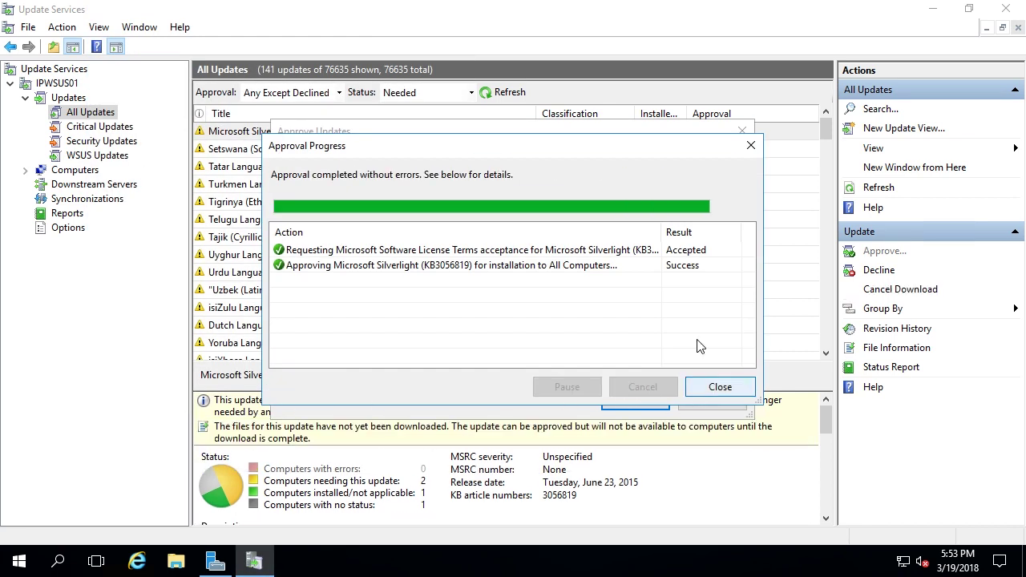
pyautogui.click(720, 383)
# Select the Setswana (South Africa) LanguageInterfacePack update and sort the list of all needed updates by title in ascending order.
pyautogui.click(309, 152)
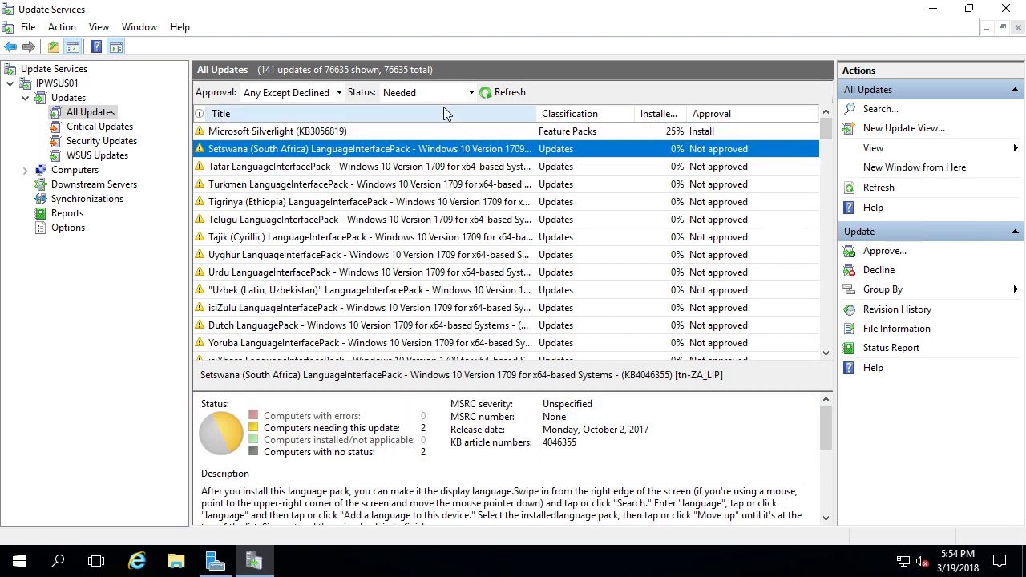
pyautogui.click(237, 119)
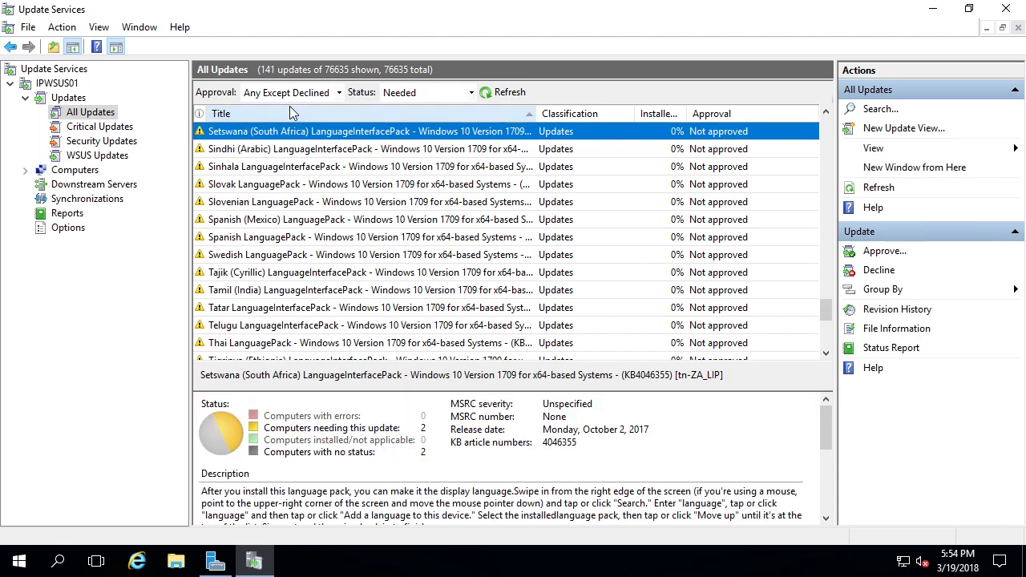
pyautogui.click(484, 111)
pyautogui.click(483, 112)
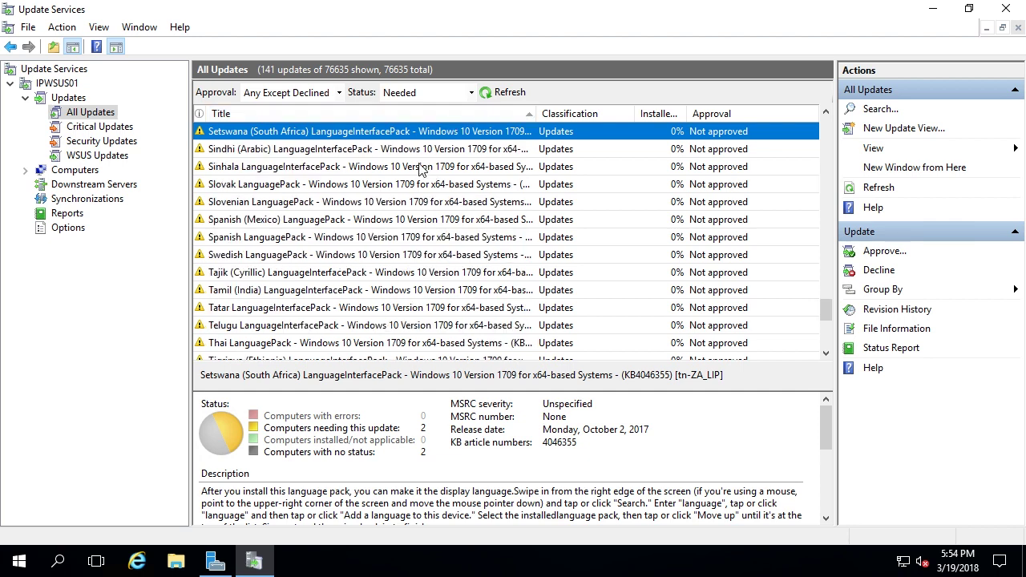
# Extend the selection from the Setswana (South Africa) pack through the Tatar LanguageInterfacePack update.
pyautogui.keyDown('shift'); pyautogui.click(446, 167); pyautogui.keyUp('shift')
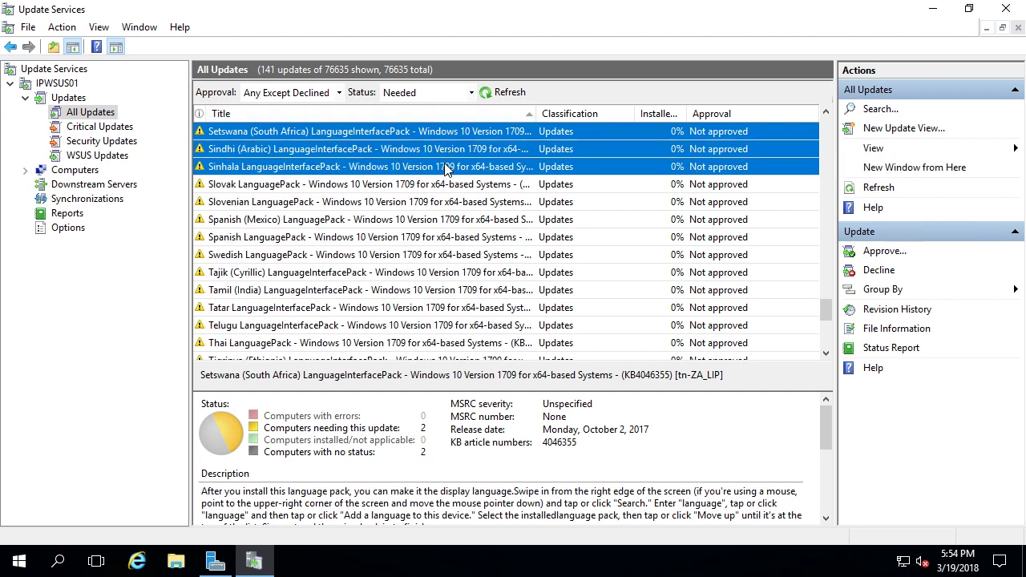
pyautogui.keyDown('shift'); pyautogui.click(441, 184); pyautogui.keyUp('shift')
pyautogui.keyDown('shift'); pyautogui.click(437, 202); pyautogui.keyUp('shift')
pyautogui.keyDown('shift'); pyautogui.click(437, 219); pyautogui.keyUp('shift')
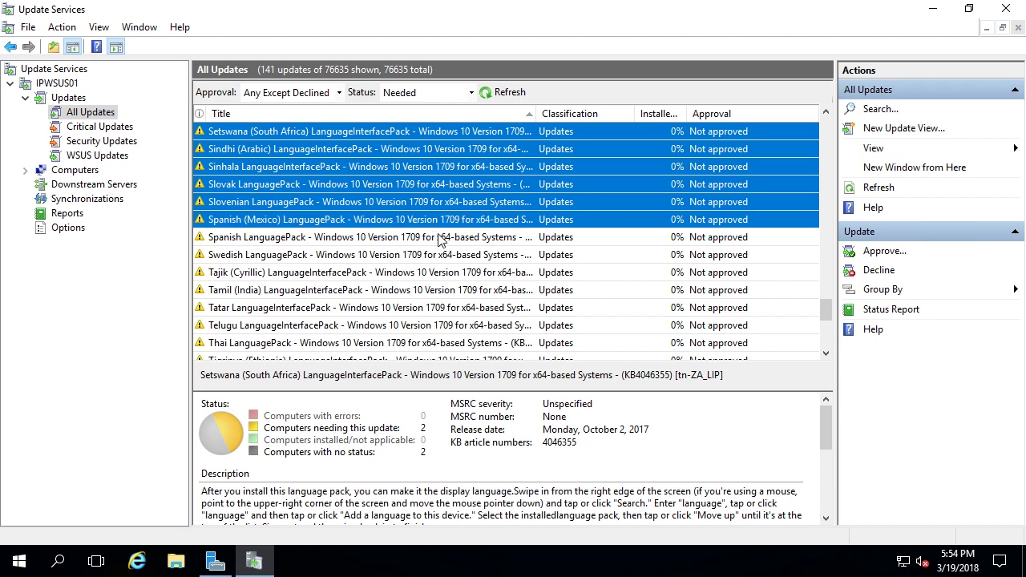
pyautogui.keyDown('shift'); pyautogui.click(440, 238); pyautogui.keyUp('shift')
pyautogui.keyDown('shift'); pyautogui.click(450, 255); pyautogui.keyUp('shift')
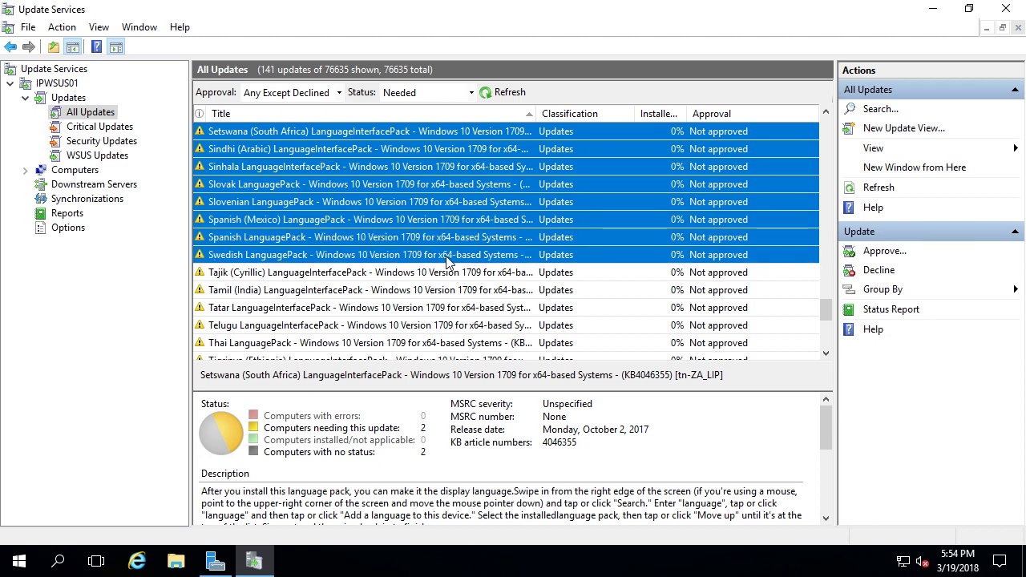
pyautogui.keyDown('shift'); pyautogui.click(449, 273); pyautogui.keyUp('shift')
pyautogui.keyDown('shift'); pyautogui.click(447, 290); pyautogui.keyUp('shift')
pyautogui.keyDown('shift'); pyautogui.click(447, 308); pyautogui.keyUp('shift')
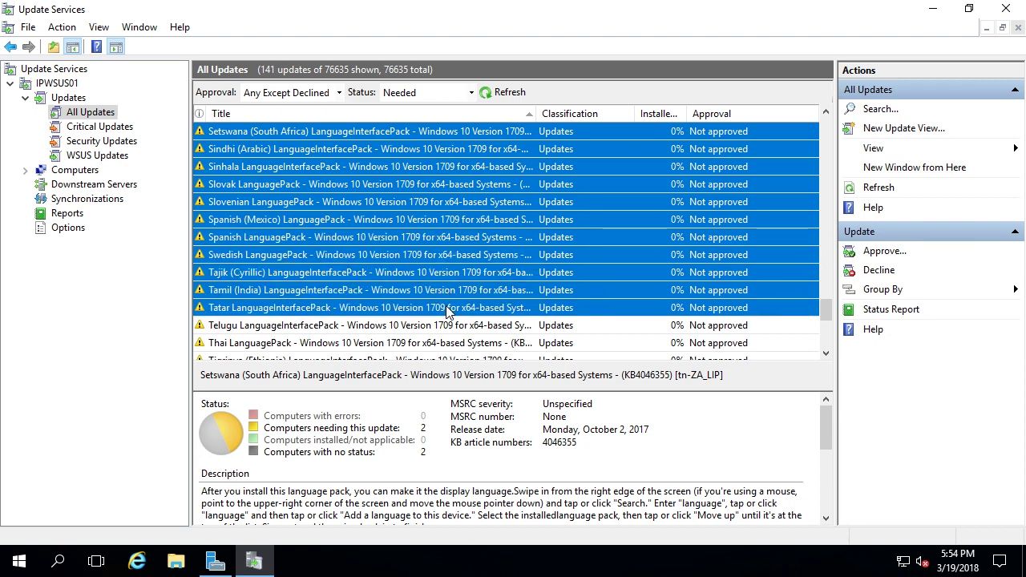
# Widen the Title column of the update list so that more of each update name shows.
pyautogui.scroll(-1, 425, 308)
pyautogui.scroll(-3, 409, 311)
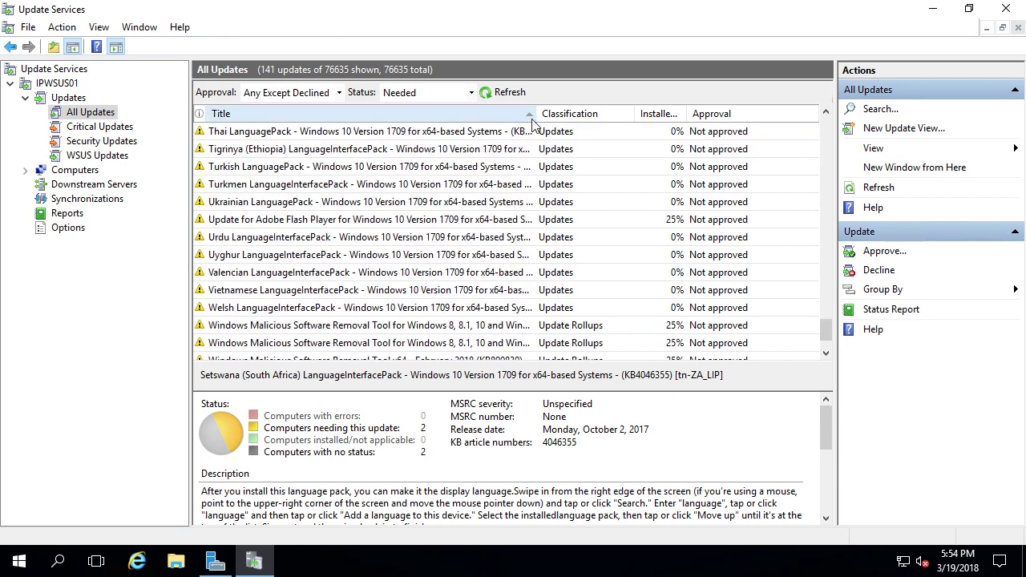
pyautogui.moveTo(533, 117); pyautogui.dragTo(576, 117)
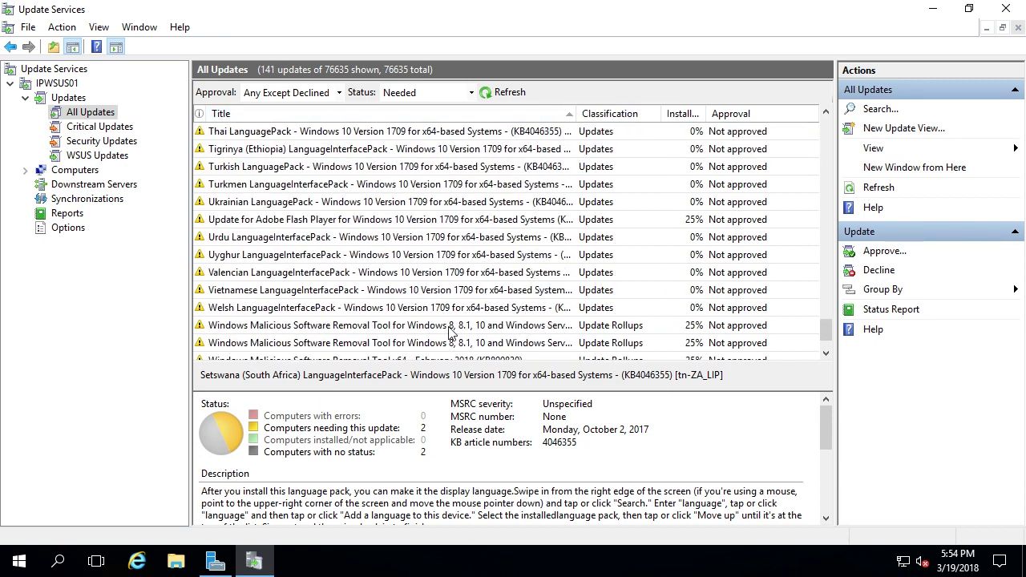
pyautogui.scroll(-1, 542, 335)
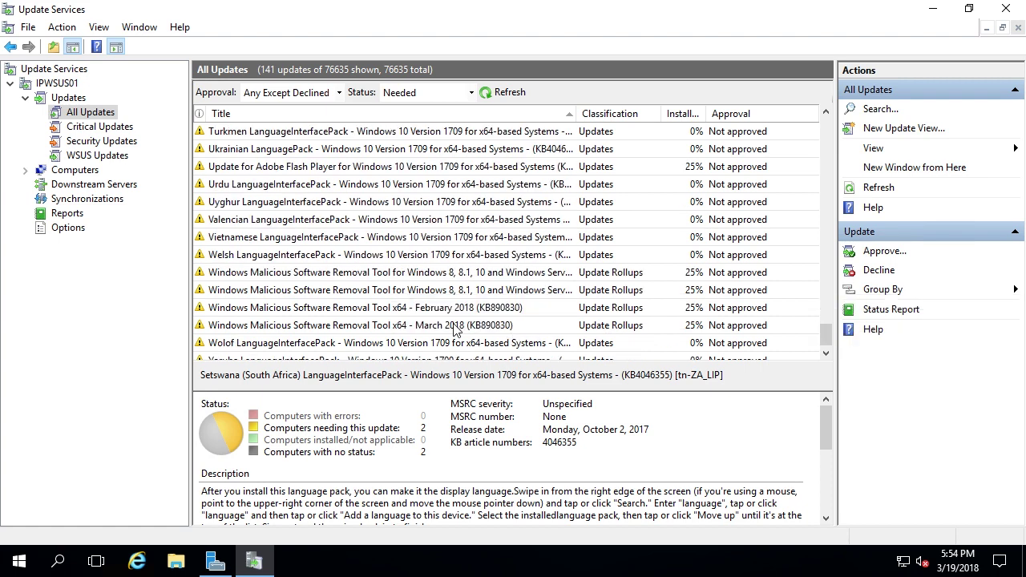
pyautogui.scroll(-1, 457, 329)
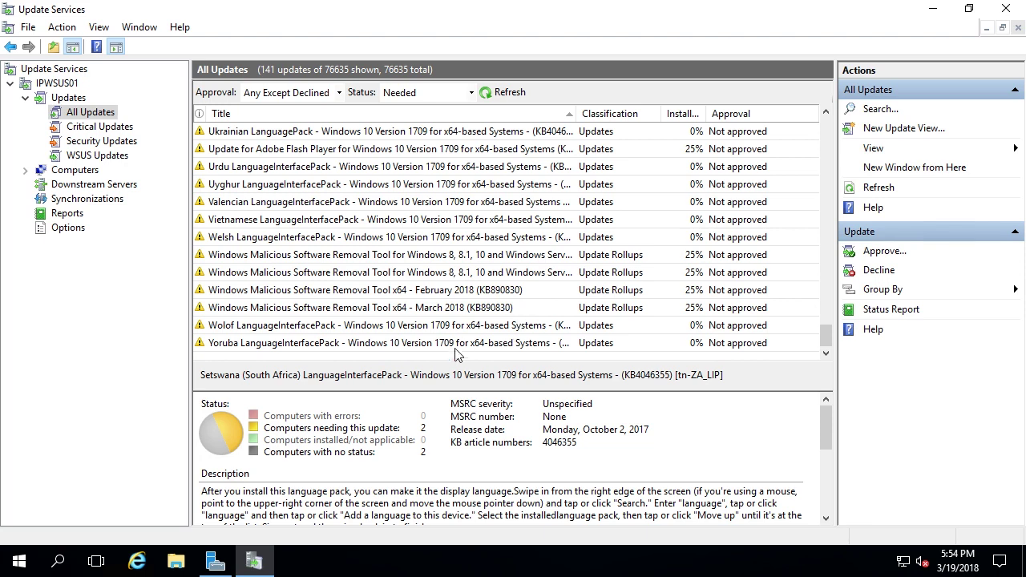
# Approve the updates from the Tatar through the Yoruba LanguageInterfacePack for install on NonDomain and Windows10, and close the progress report.
pyautogui.hotkey('ctrl', 'a')
pyautogui.rightClick(418, 187)
pyautogui.click(493, 198)
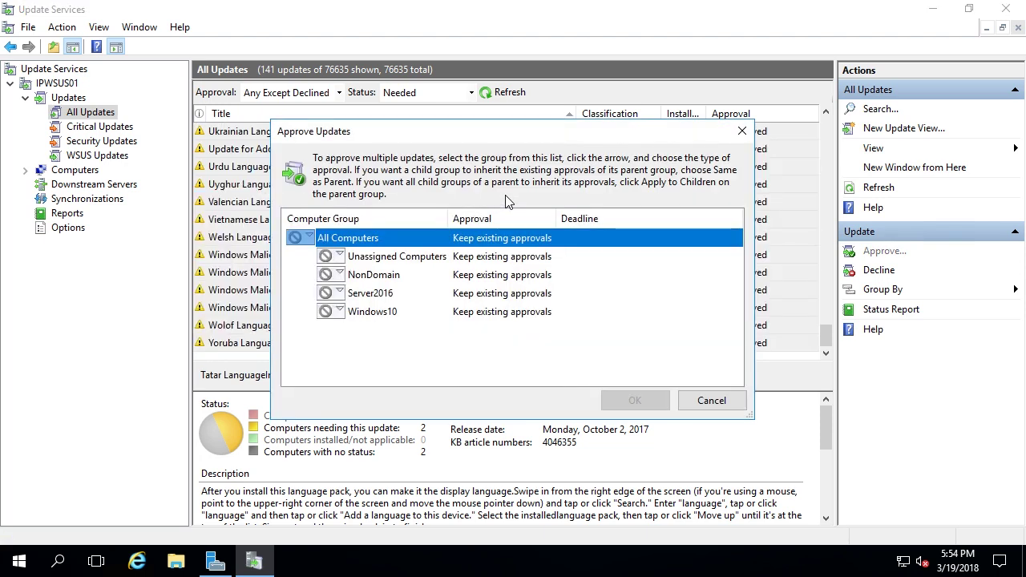
pyautogui.click(340, 275)
pyautogui.click(359, 296)
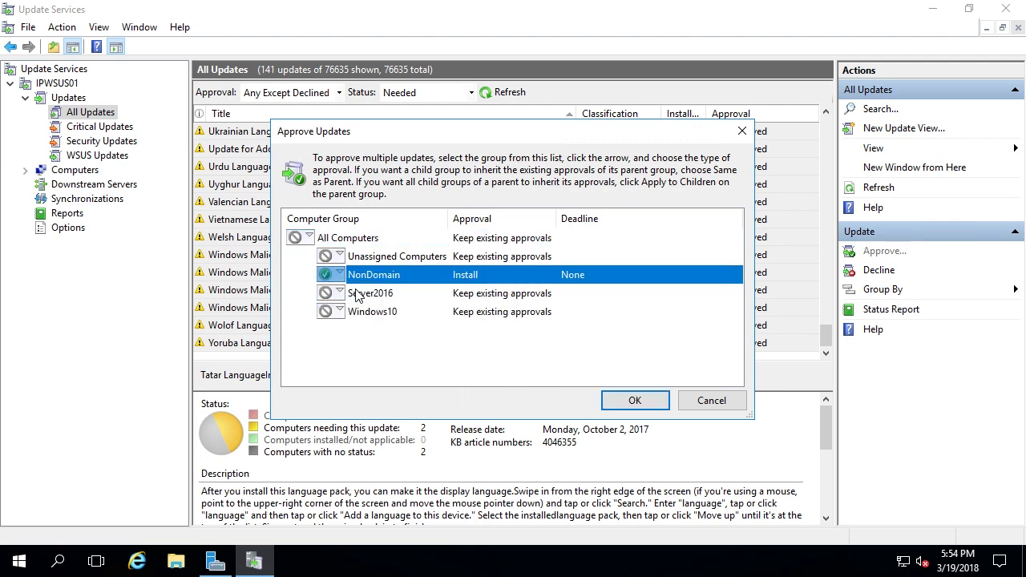
pyautogui.click(340, 312)
pyautogui.click(374, 330)
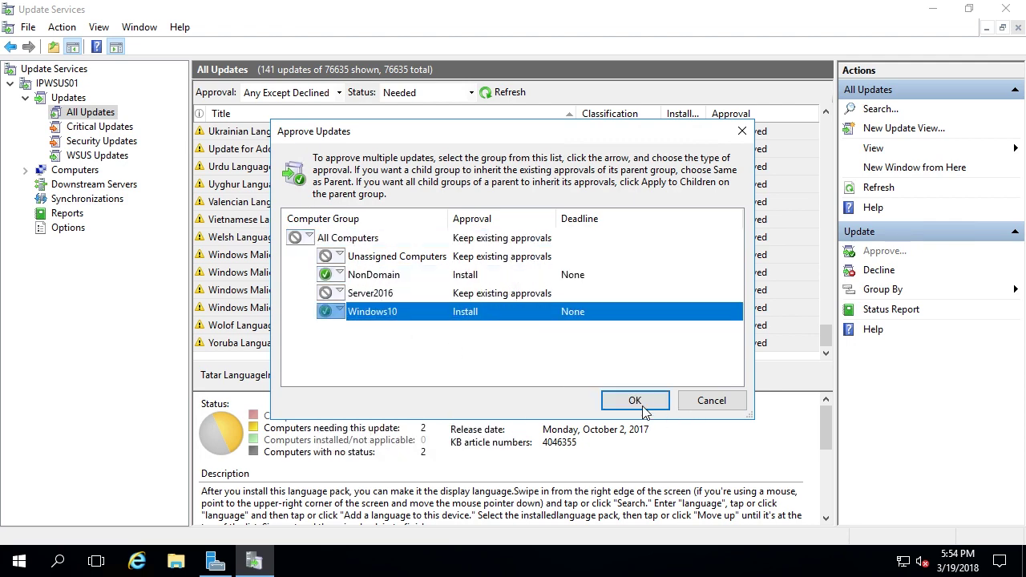
pyautogui.click(635, 400)
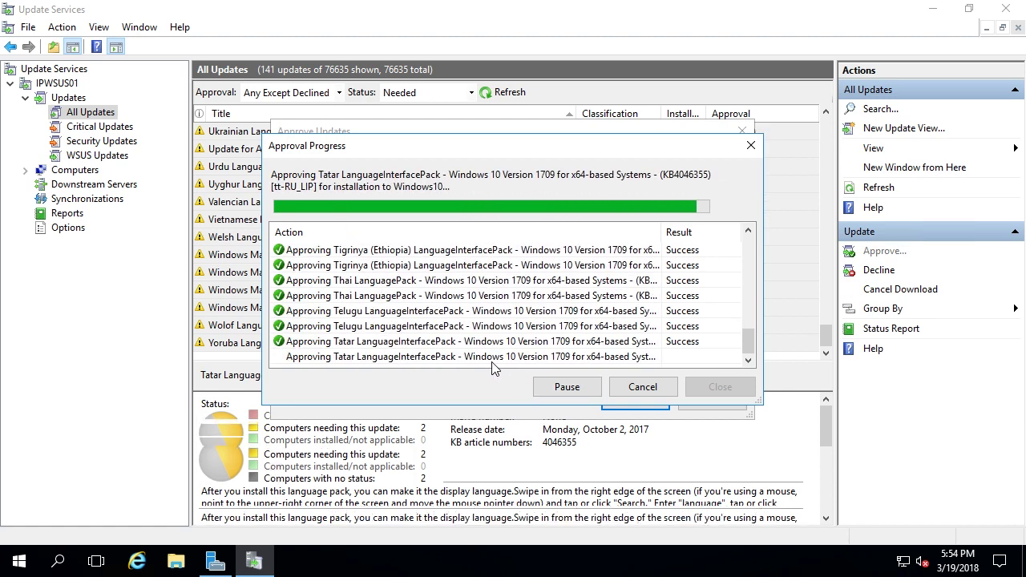
pyautogui.click(719, 387)
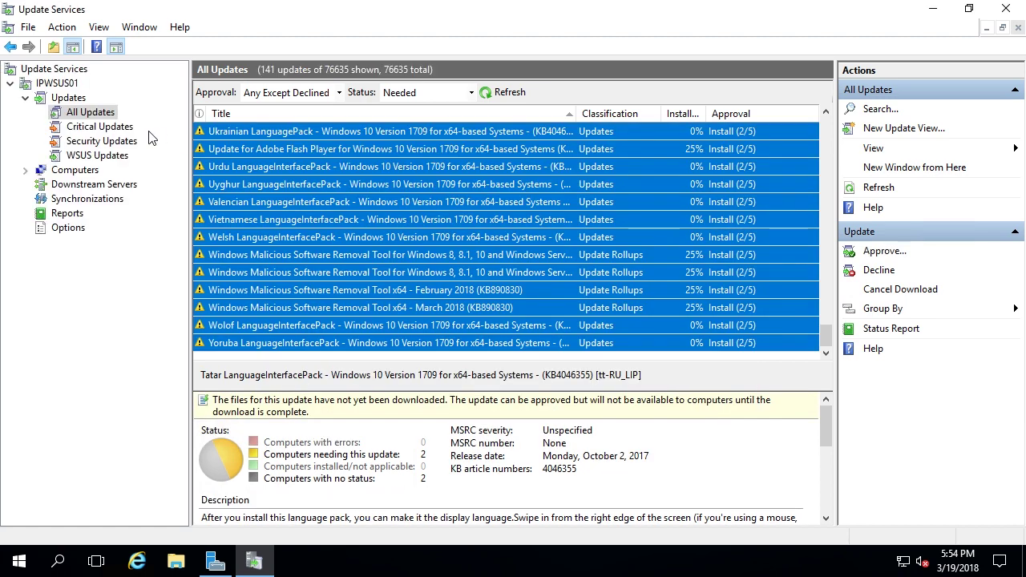
# Refresh the updates summary and the IPWSUS01 server overview to check the update and download status.
pyautogui.click(69, 99)
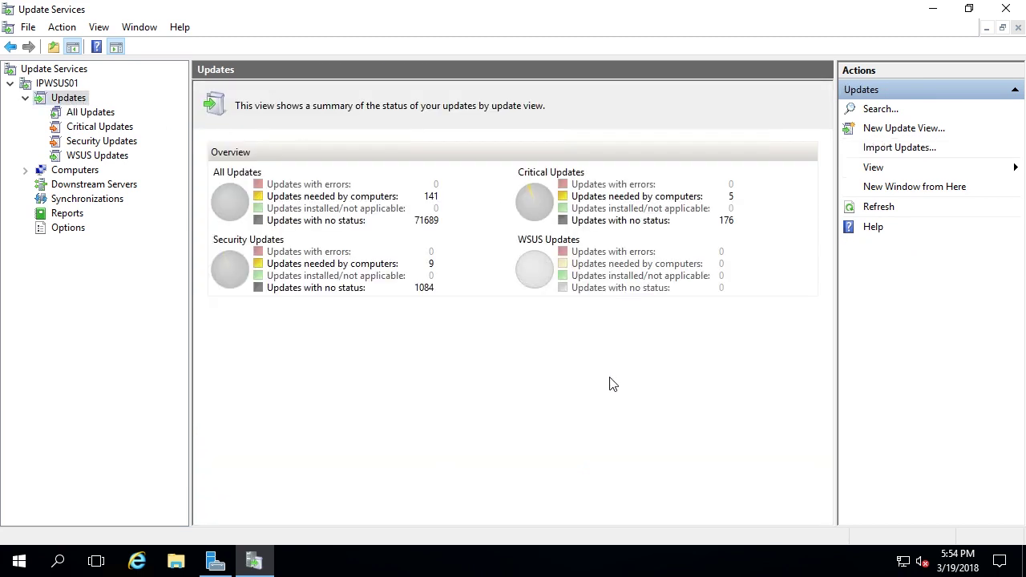
pyautogui.click(878, 206)
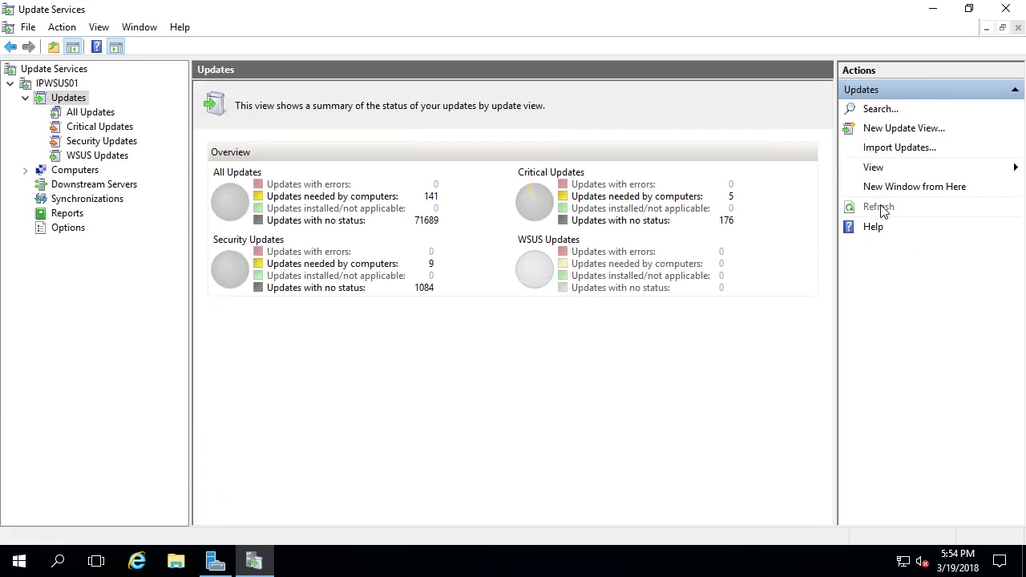
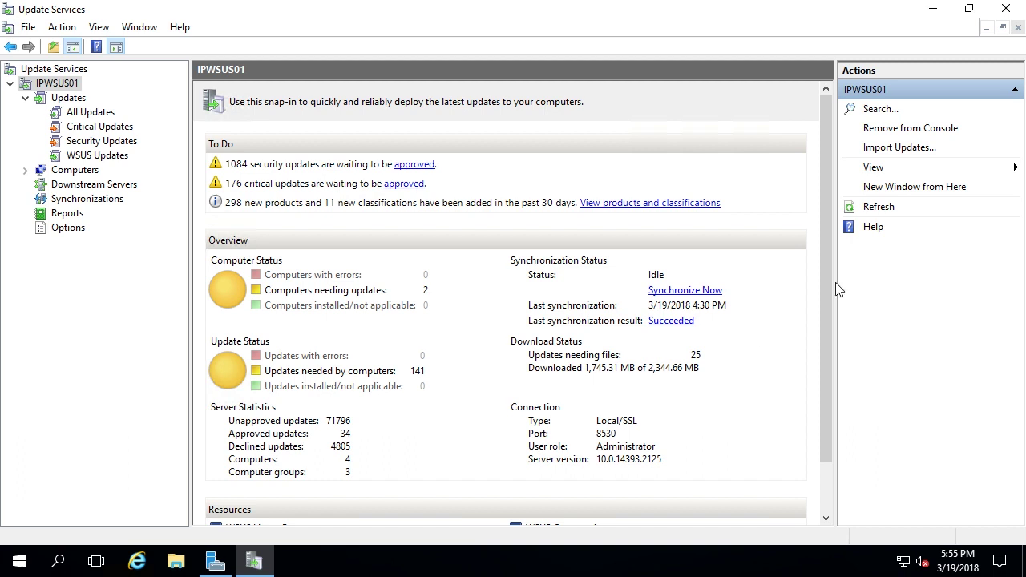
pyautogui.click(895, 206)
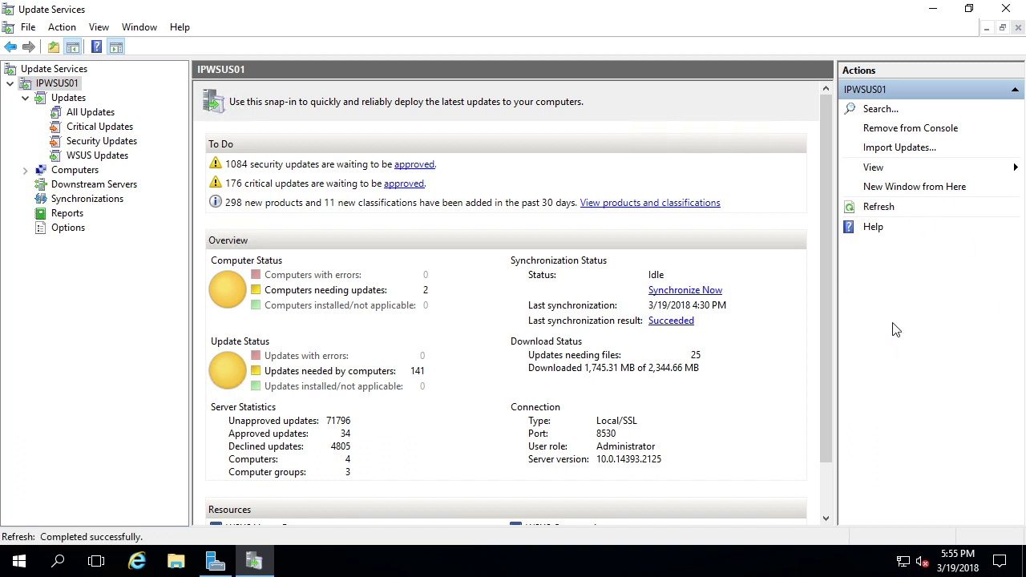
pyautogui.click(877, 210)
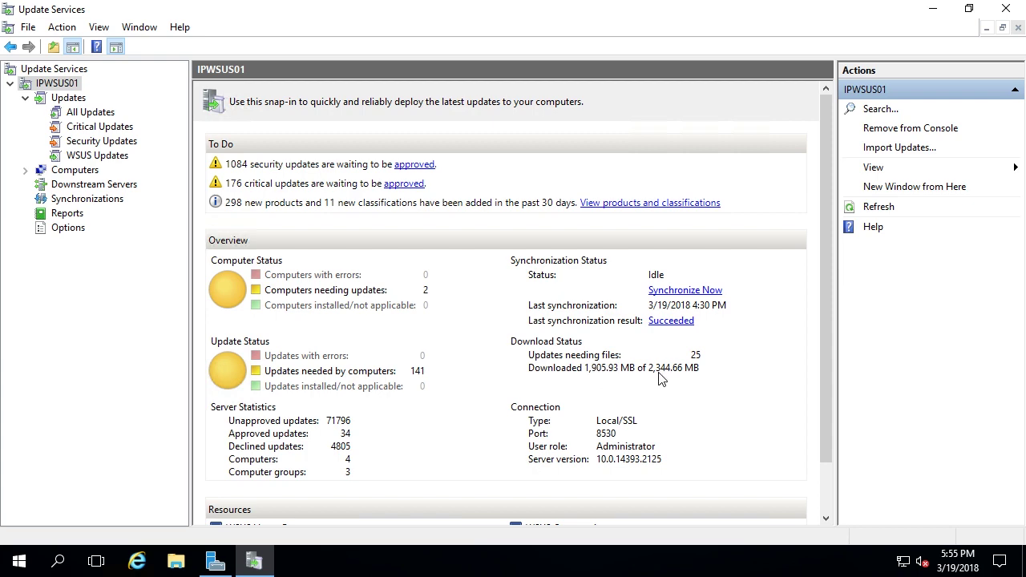
# Filter the list of all updates to Unapproved approval with Needed status and reload it.
pyautogui.click(93, 113)
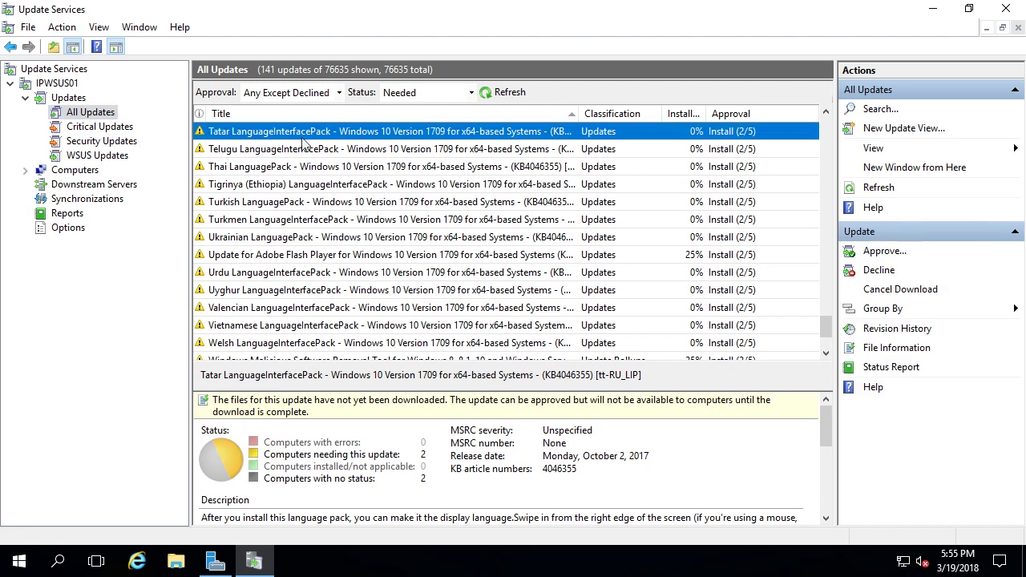
pyautogui.click(326, 94)
pyautogui.click(289, 145)
pyautogui.click(505, 92)
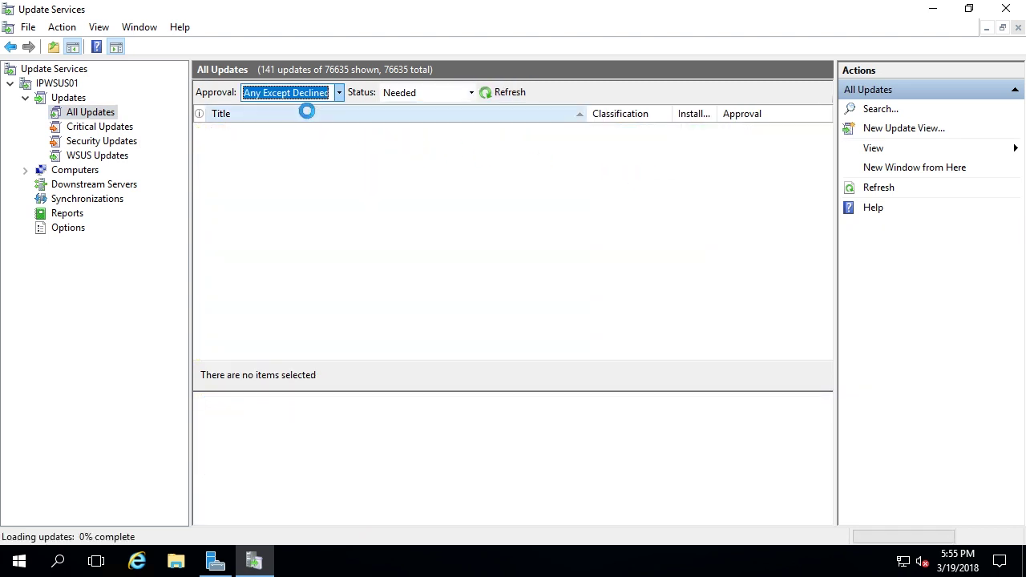
pyautogui.click(330, 93)
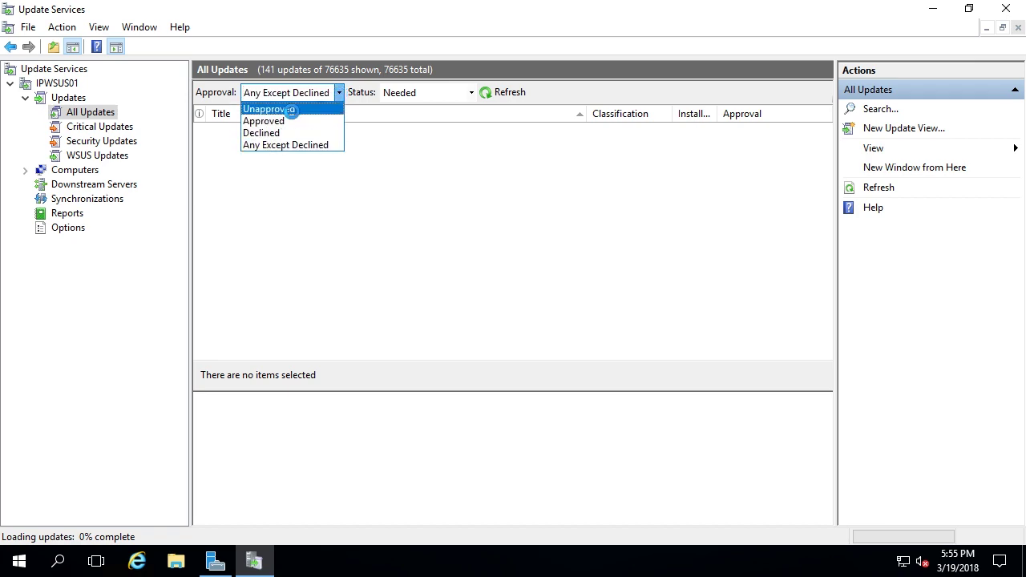
pyautogui.click(273, 109)
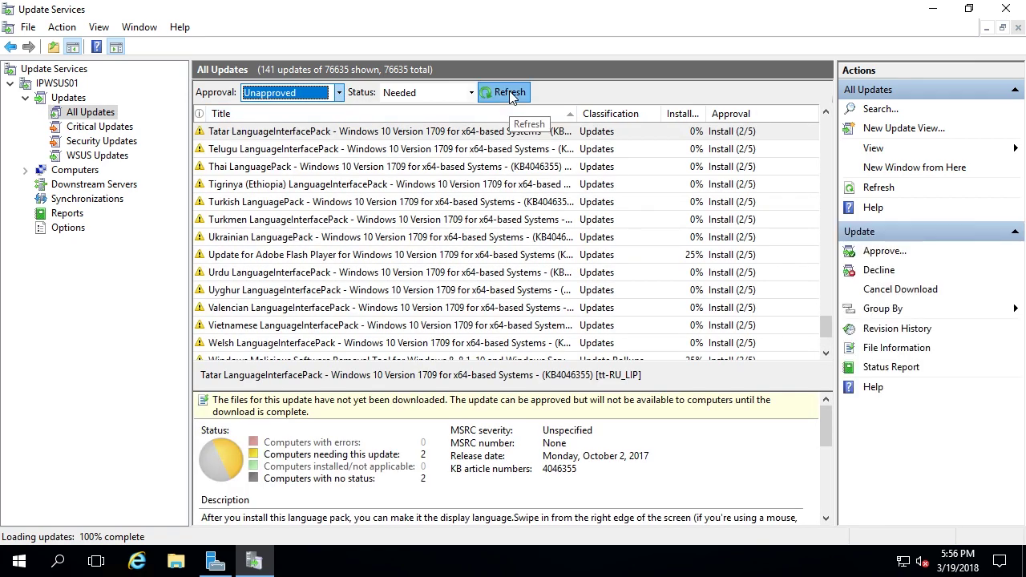
pyautogui.click(520, 93)
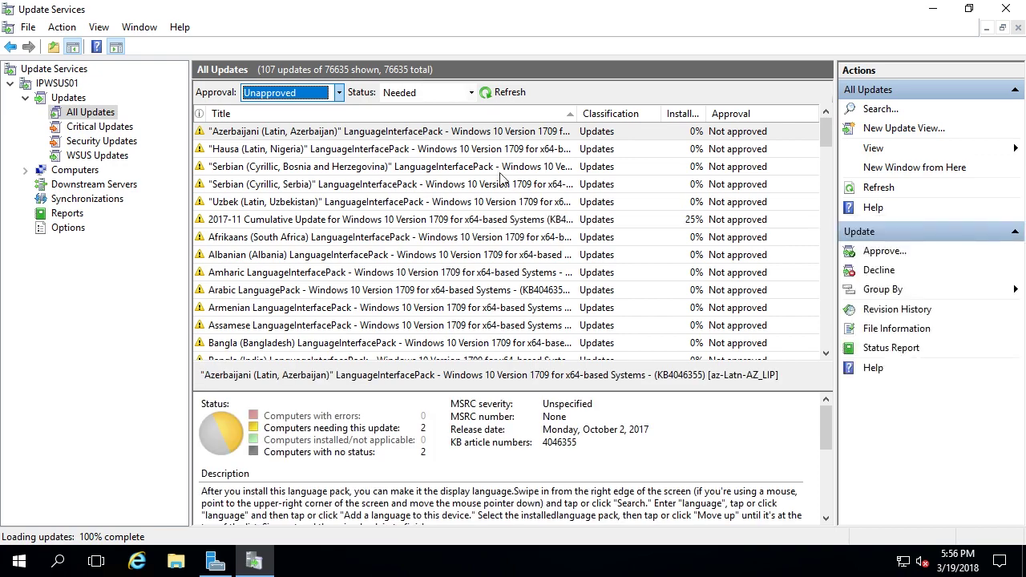
# Approve all Microsoft Silverlight updates from KB3080333 through KB4023307 for install on All Computers, and close the progress report.
pyautogui.moveTo(827, 131); pyautogui.dragTo(832, 352)
pyautogui.scroll(10, 634, 307)
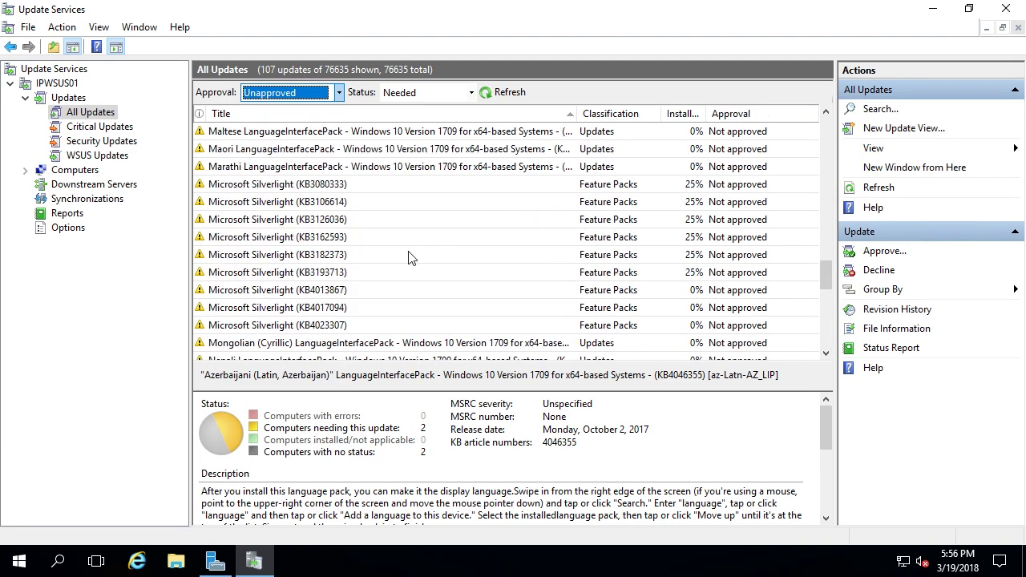
pyautogui.scroll(1, 408, 258)
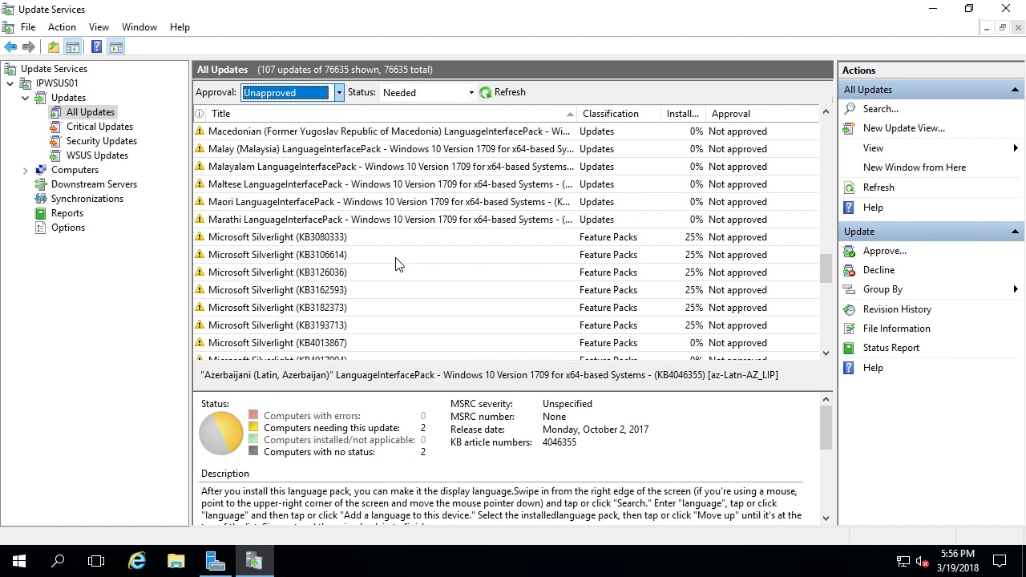
pyautogui.click(329, 240)
pyautogui.scroll(-3, 401, 305)
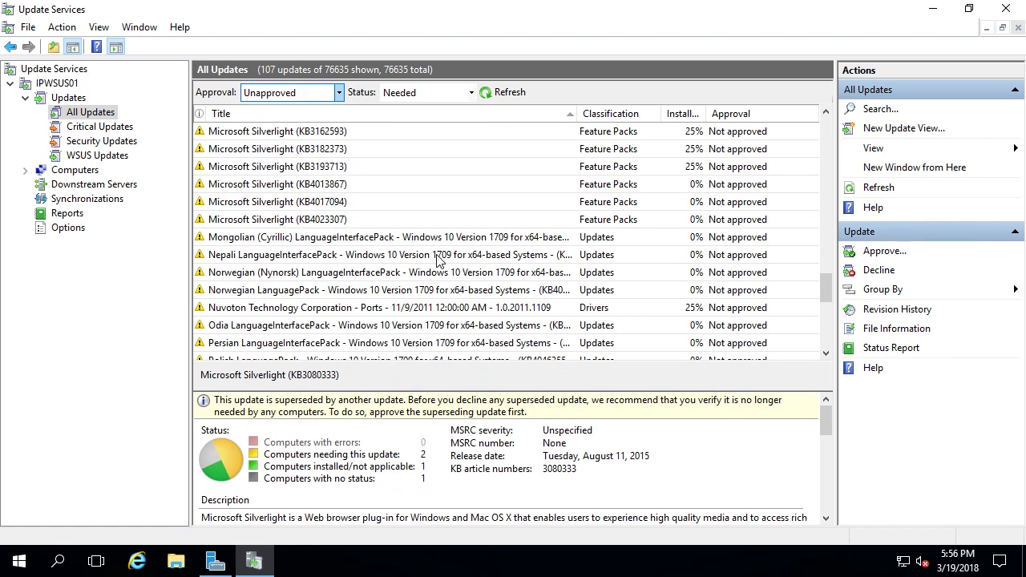
pyautogui.scroll(2, 323, 216)
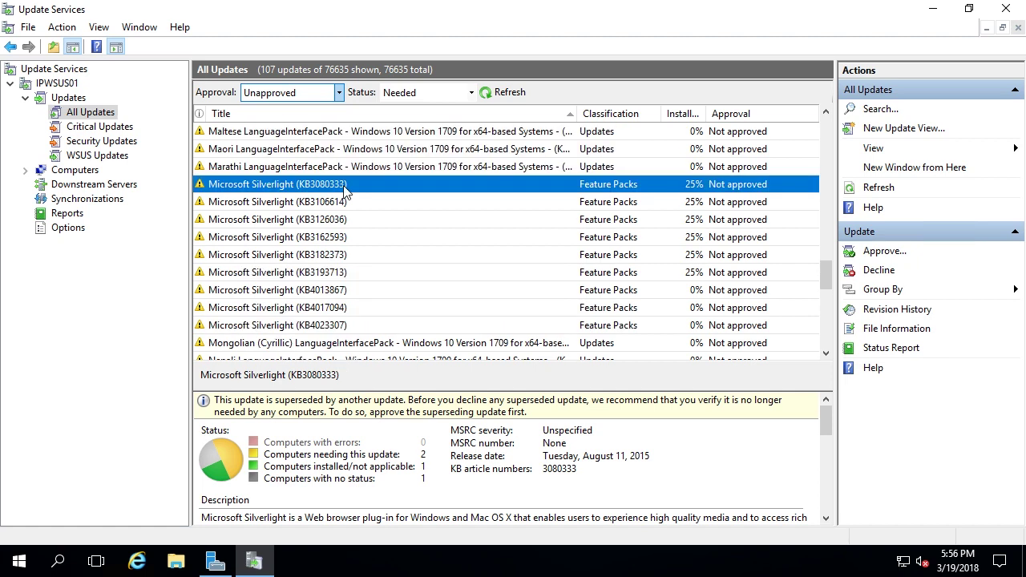
pyautogui.keyDown('shift'); pyautogui.click(338, 328); pyautogui.keyUp('shift')
pyautogui.rightClick(322, 227)
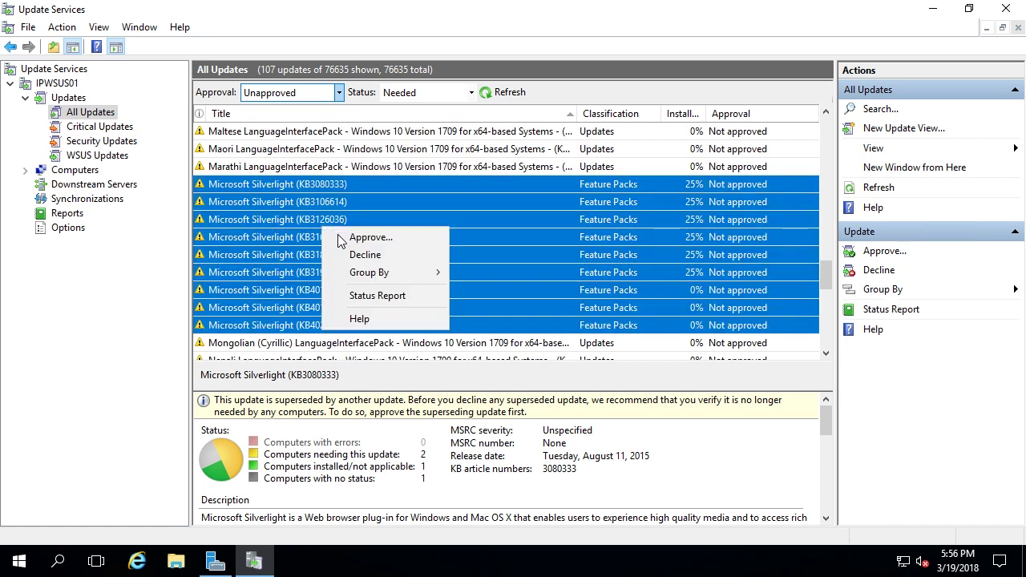
pyautogui.click(357, 237)
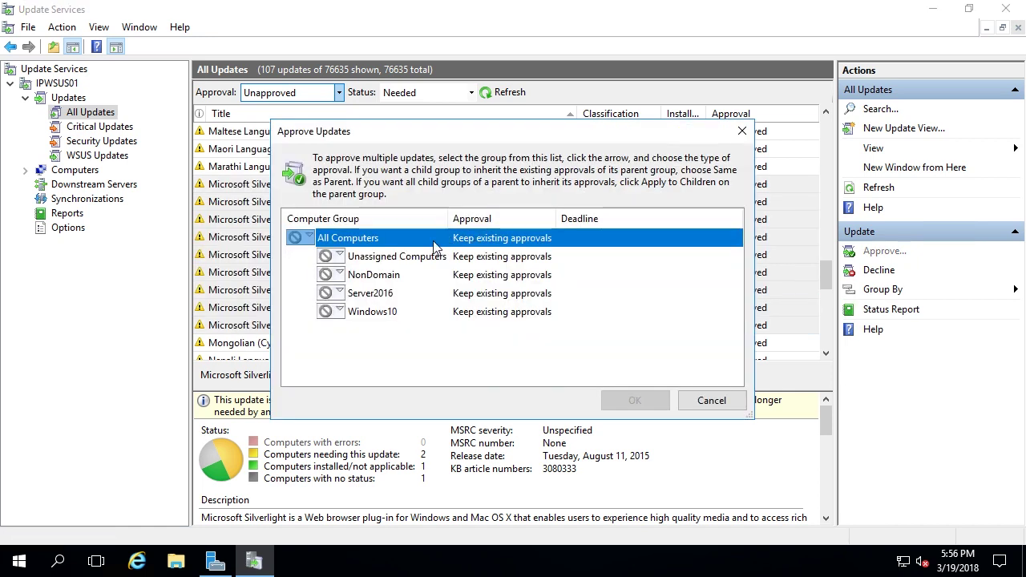
pyautogui.click(338, 276)
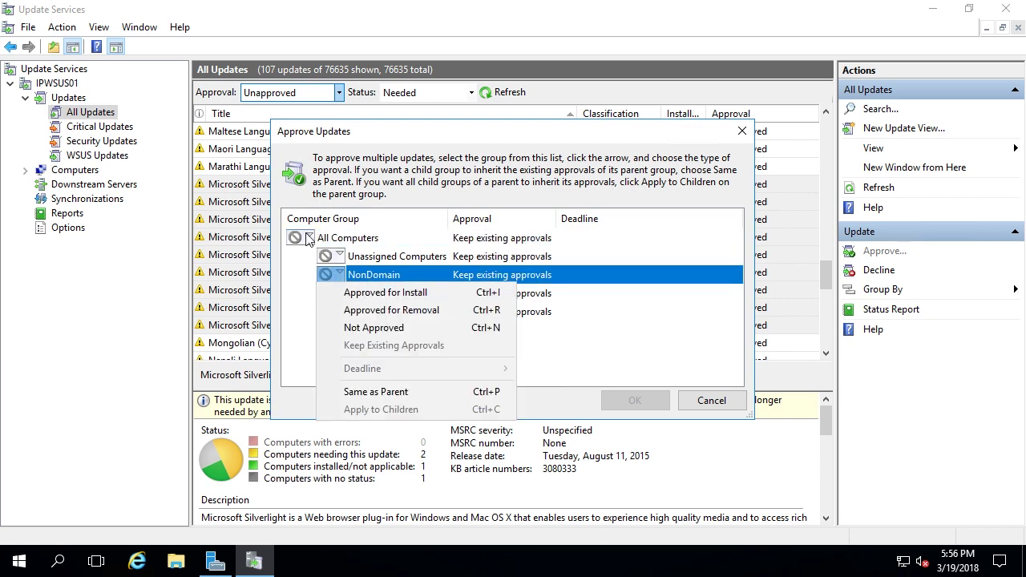
pyautogui.click(309, 238)
pyautogui.click(357, 255)
pyautogui.click(633, 400)
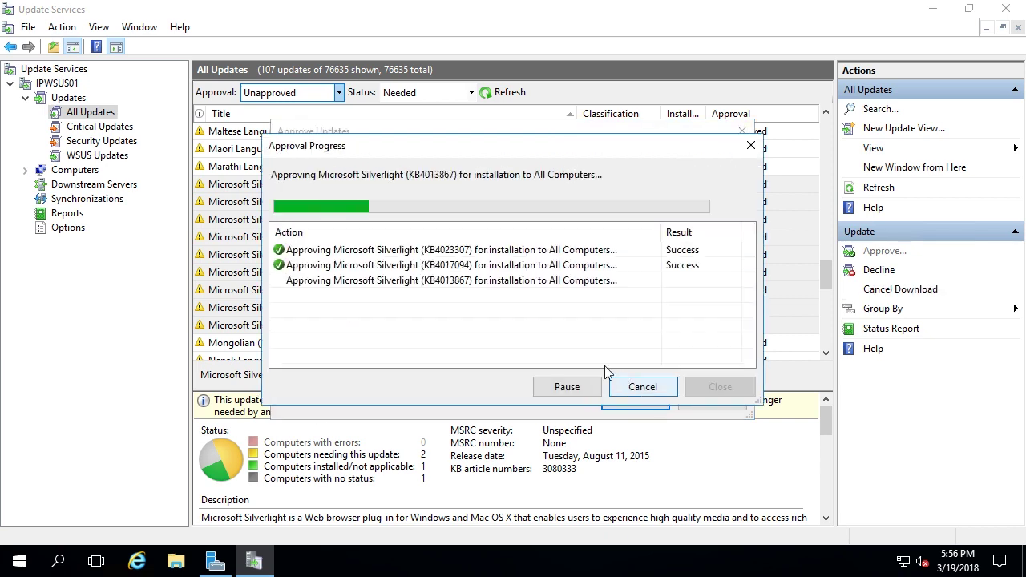
pyautogui.click(719, 387)
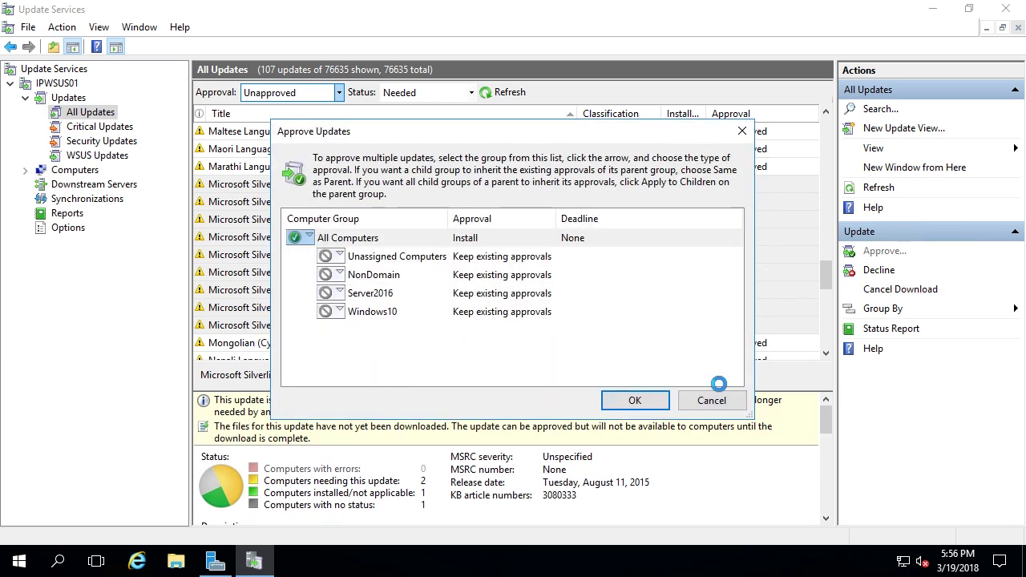
# Reload the unapproved needed updates and approve all of them for install on NonDomain and Windows10, closing the progress report.
pyautogui.click(508, 92)
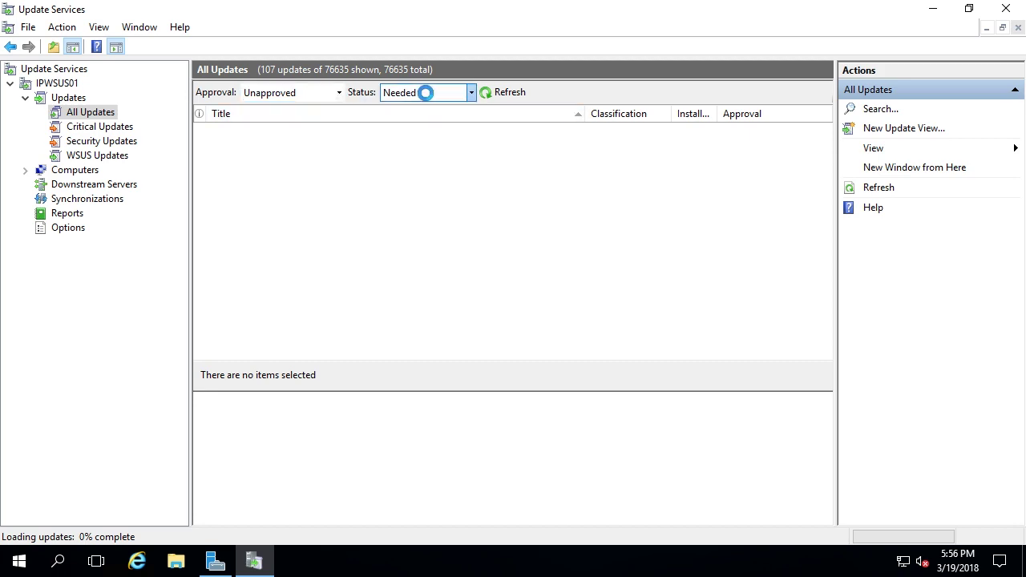
pyautogui.moveTo(826, 136)
pyautogui.mouseDown()
pyautogui.moveTo(842, 171)
pyautogui.moveTo(853, 346)
pyautogui.moveTo(827, 128)
pyautogui.mouseUp()
pyautogui.click(647, 343)
pyautogui.hotkey('ctrl', 'a')
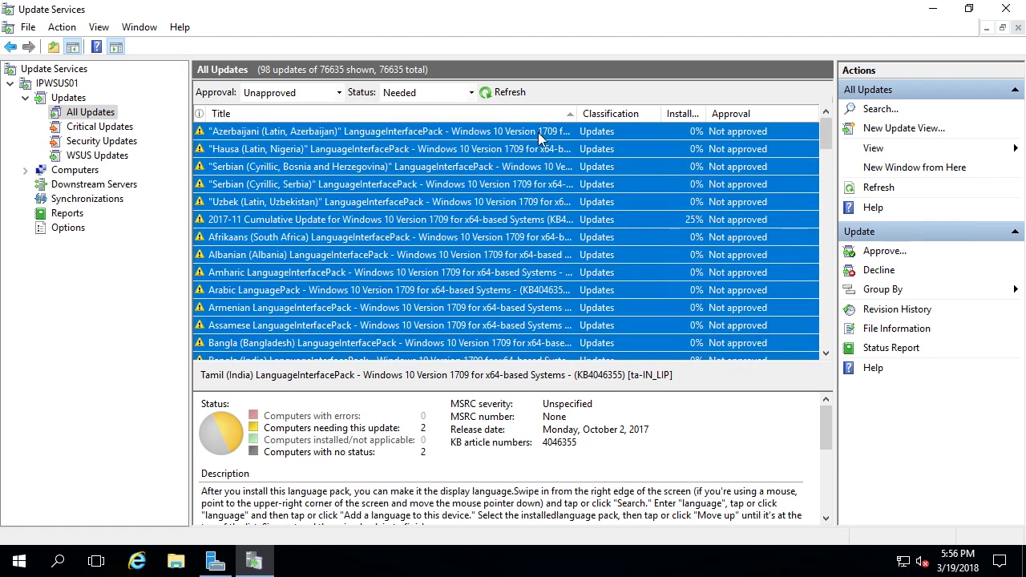
pyautogui.rightClick(538, 132)
pyautogui.click(560, 142)
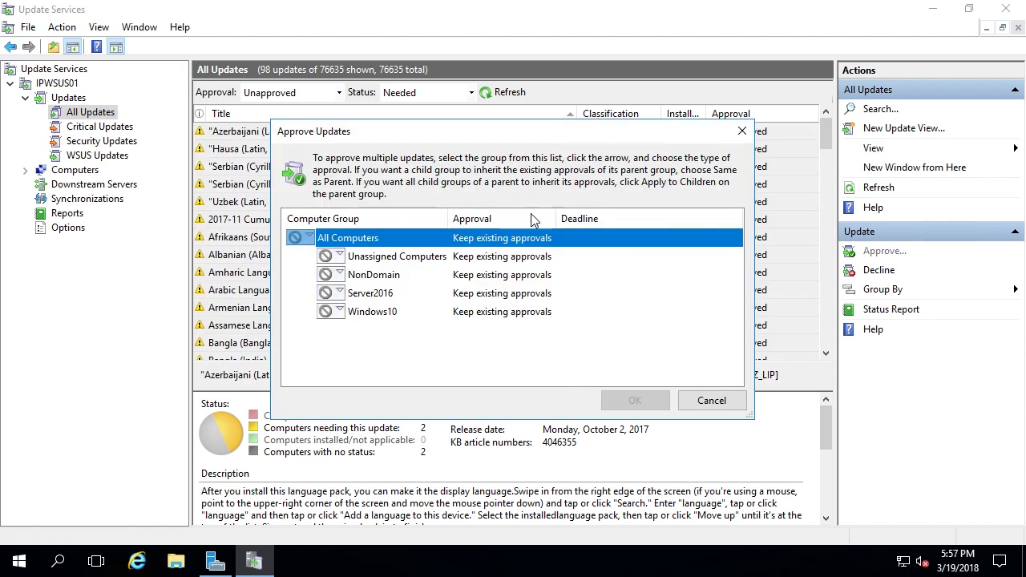
pyautogui.click(327, 275)
pyautogui.click(353, 292)
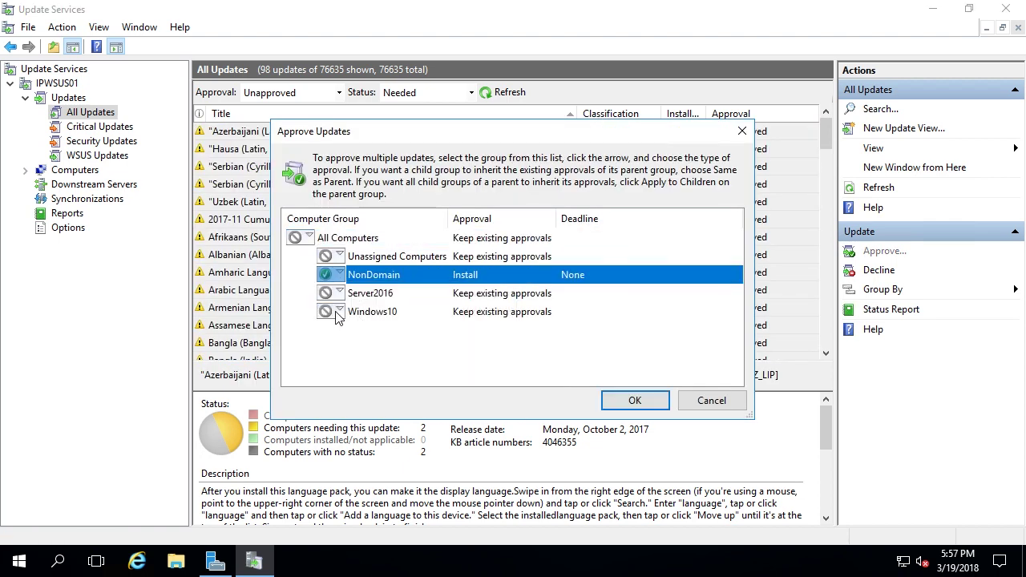
pyautogui.click(327, 312)
pyautogui.click(365, 329)
pyautogui.click(634, 402)
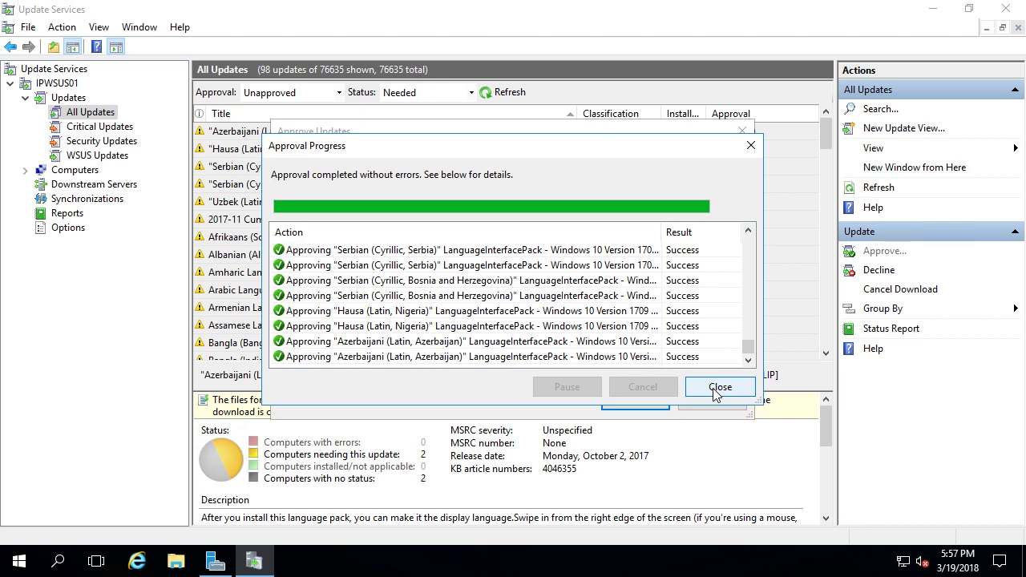
pyautogui.click(718, 387)
# Reload the list of all updates, and filter the Critical Updates view to Unapproved to check for remaining needed updates.
pyautogui.click(646, 150)
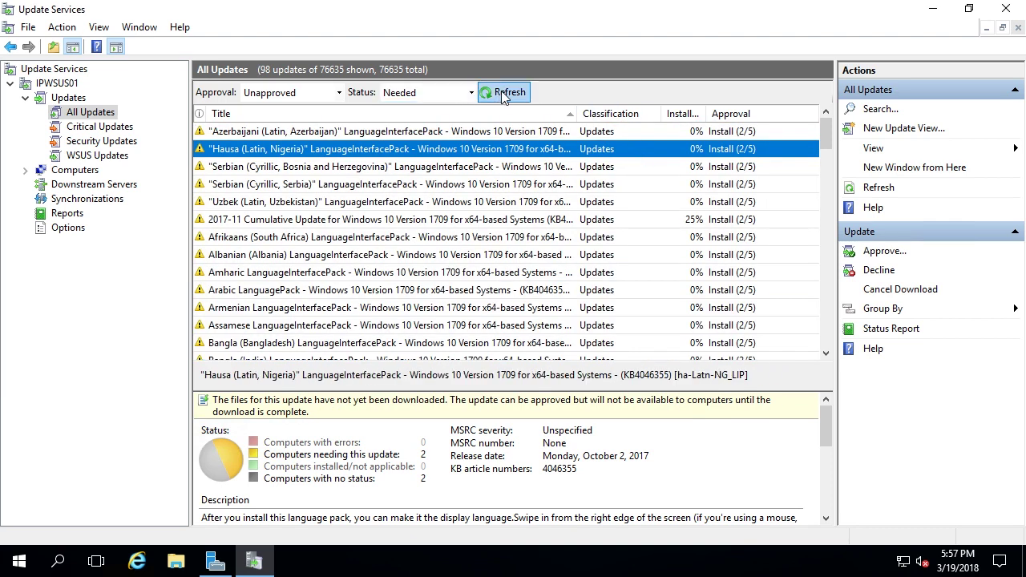
pyautogui.click(504, 94)
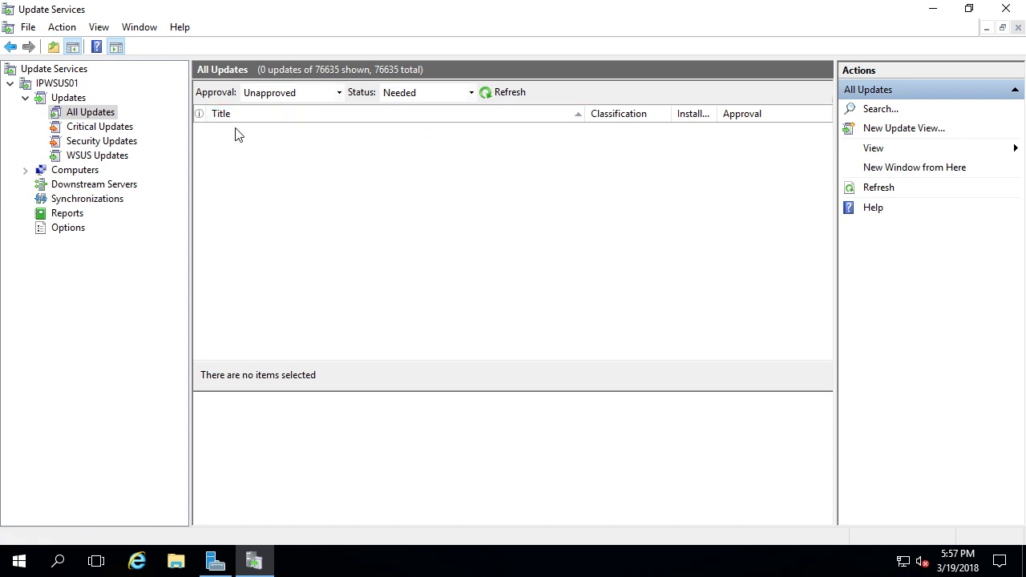
pyautogui.click(127, 128)
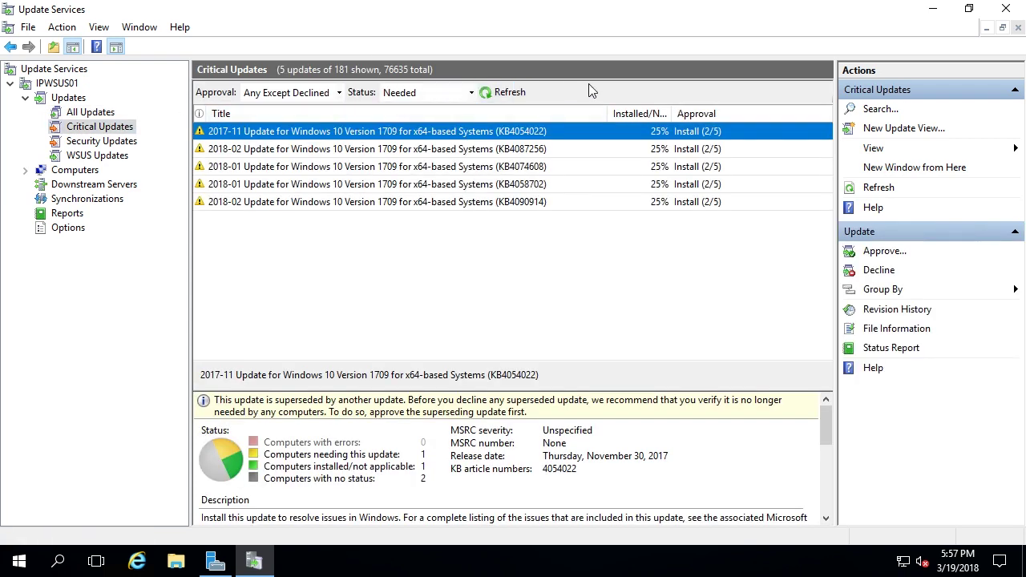
pyautogui.click(325, 93)
pyautogui.click(272, 110)
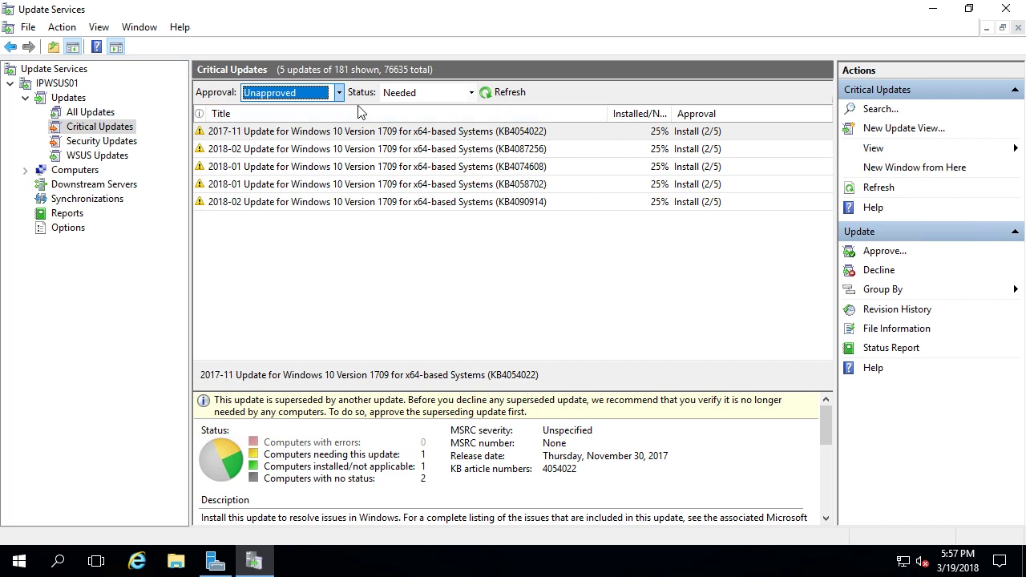
pyautogui.click(513, 92)
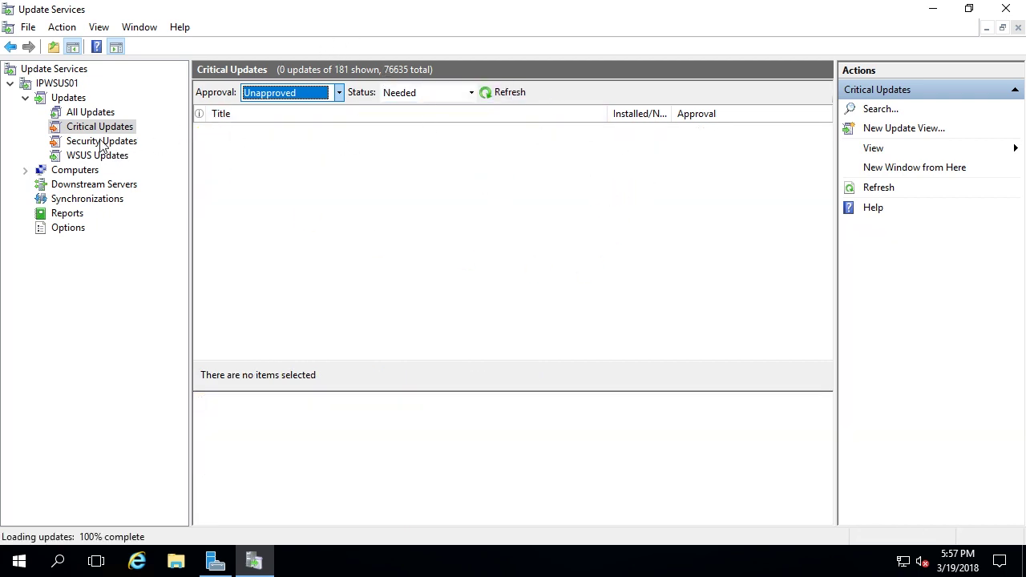
# Filter the Security Updates view to Unapproved and reload it to check for remaining needed updates.
pyautogui.click(102, 142)
pyautogui.click(281, 93)
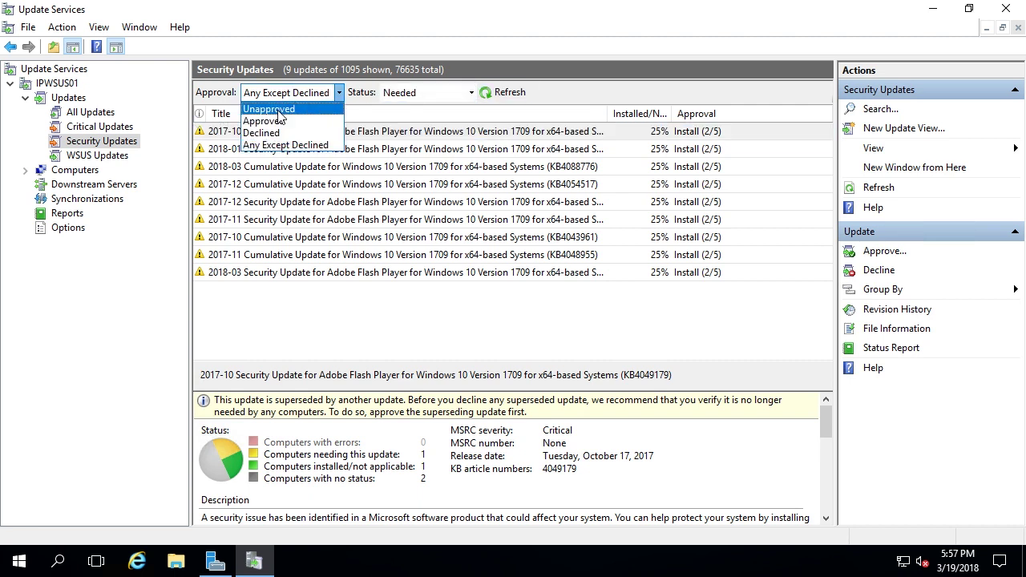
pyautogui.click(278, 113)
pyautogui.click(506, 92)
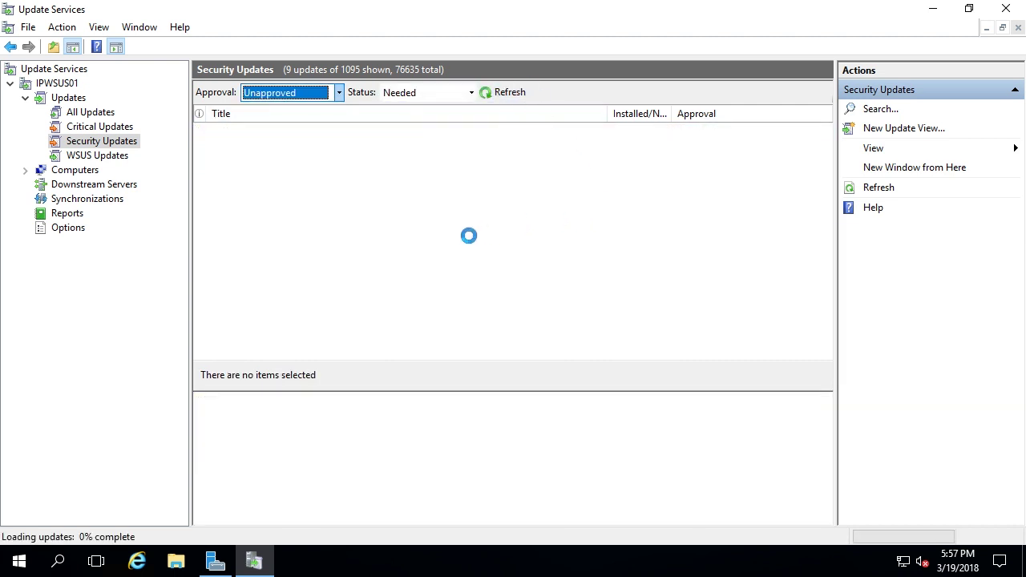
# Filter the WSUS Updates view to Failed or Needed status and reload it to check for unapproved updates.
pyautogui.click(101, 157)
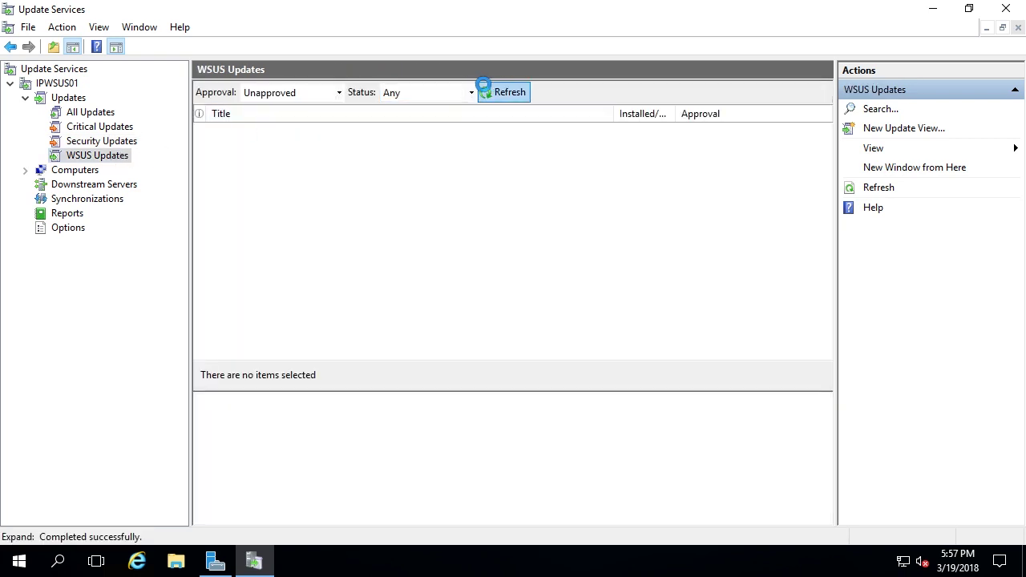
pyautogui.click(513, 93)
pyautogui.click(428, 93)
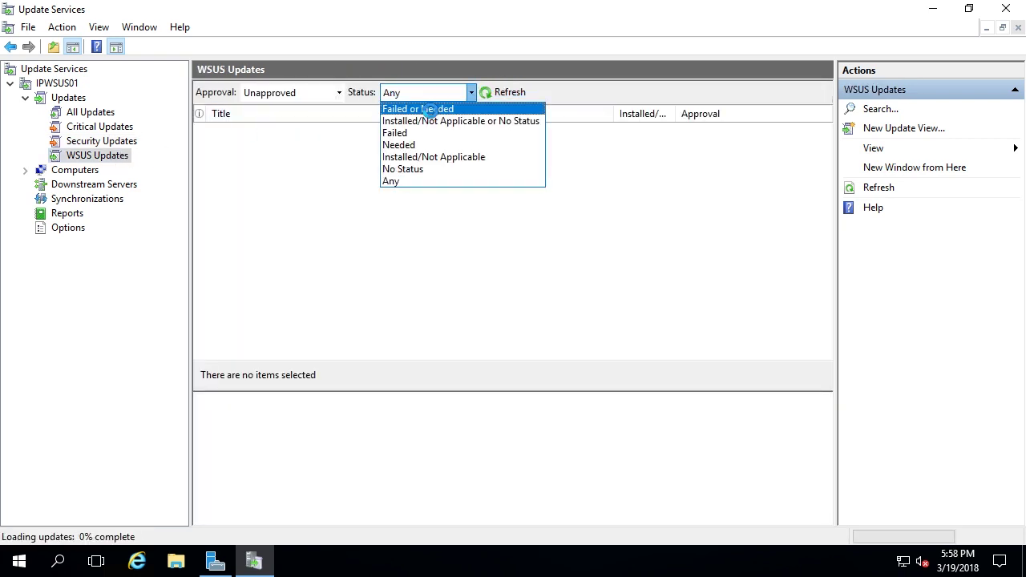
pyautogui.click(431, 105)
pyautogui.click(510, 92)
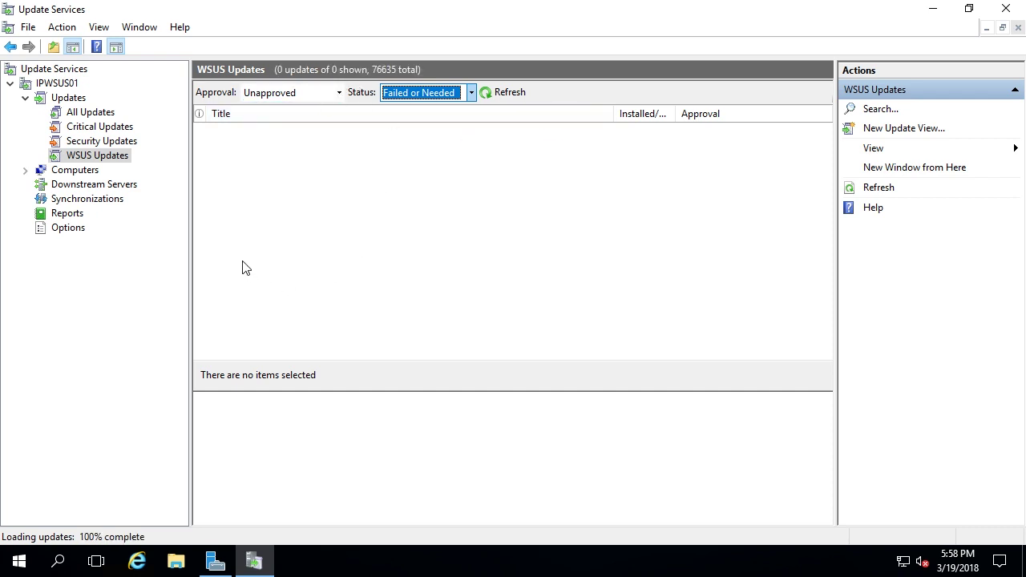
# Refresh the IPWSUS01 server overview to check the update statistics and download status.
pyautogui.click(64, 86)
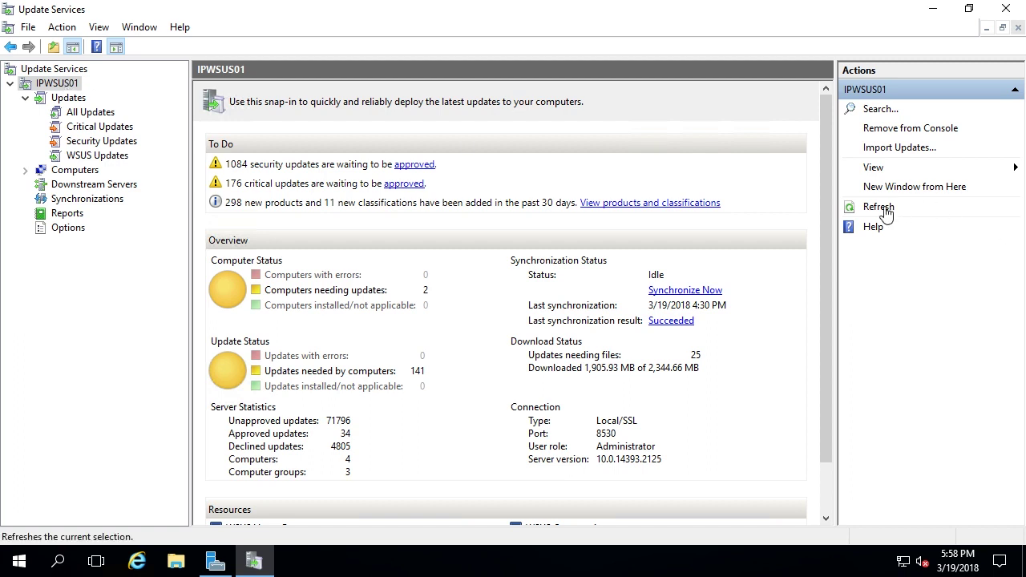
pyautogui.click(854, 209)
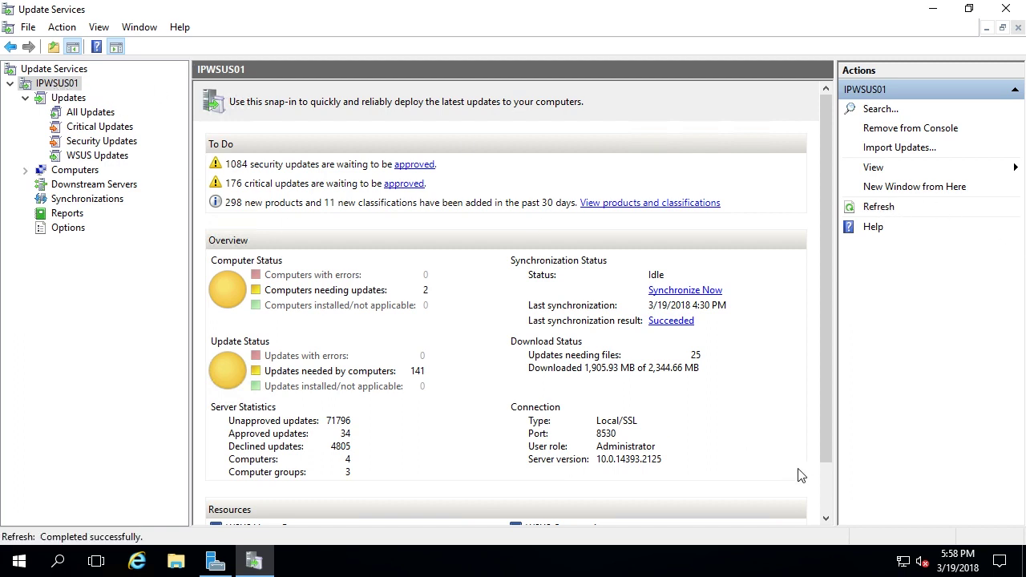